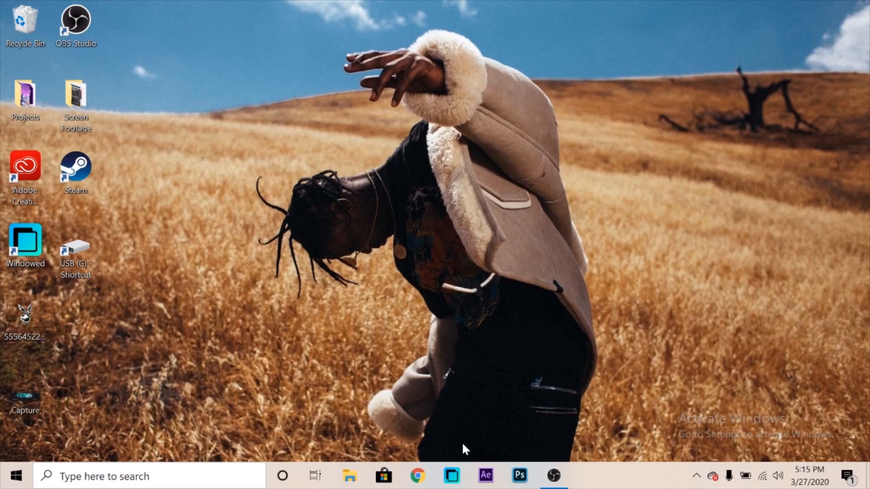
# Step: Switch to After Effects, start a new project and create a 1920 × 1080 composition at 29.97 fps
pyautogui.click(489, 477)
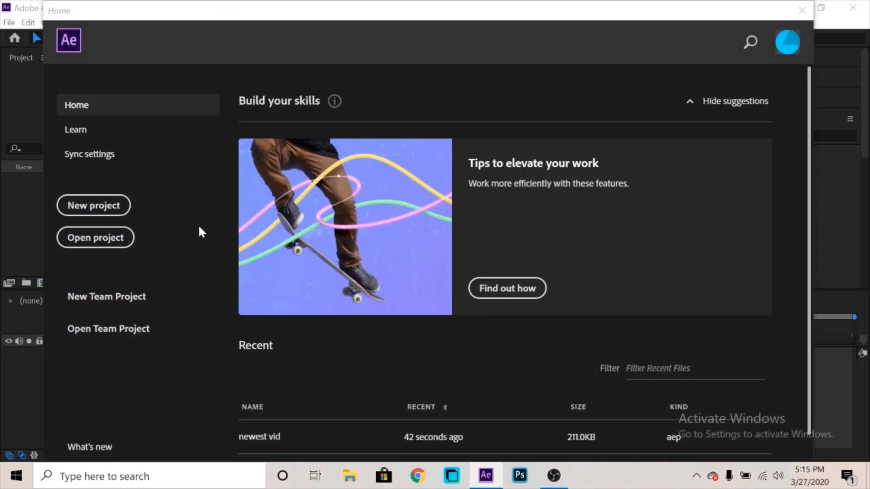
pyautogui.click(94, 207)
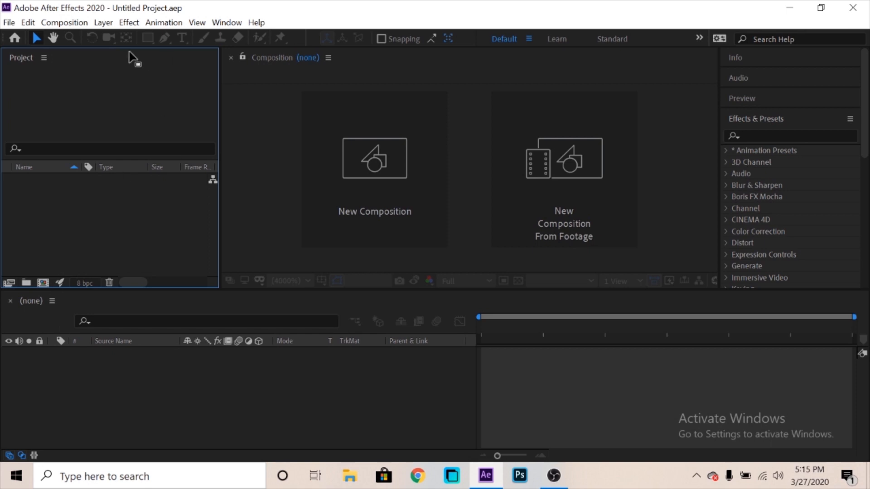
pyautogui.click(65, 22)
pyautogui.click(80, 38)
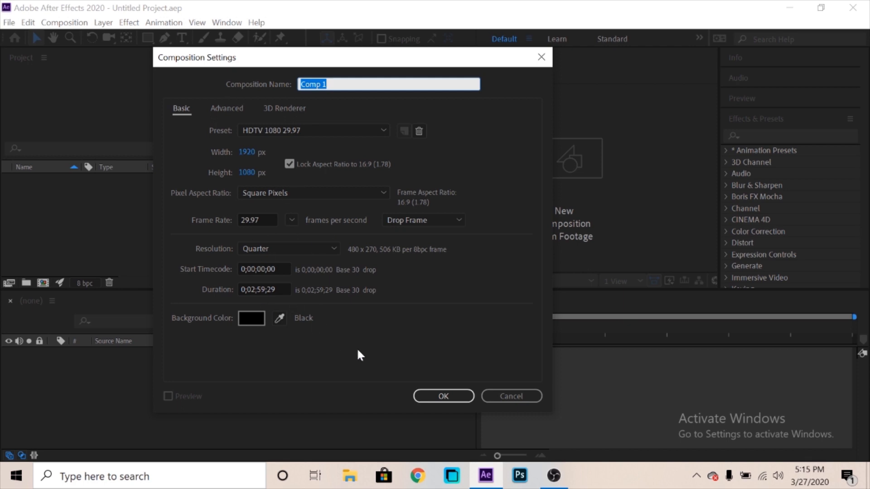
pyautogui.click(443, 397)
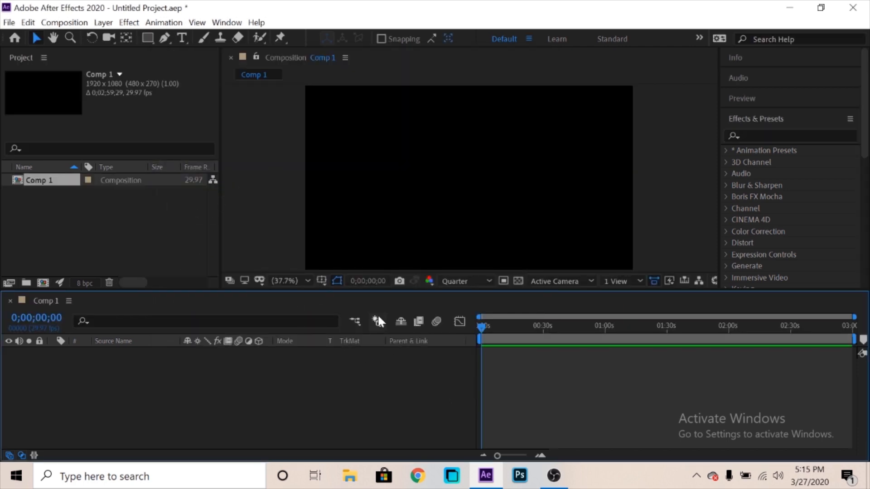
pyautogui.rightClick(78, 224)
pyautogui.moveTo(163, 287)
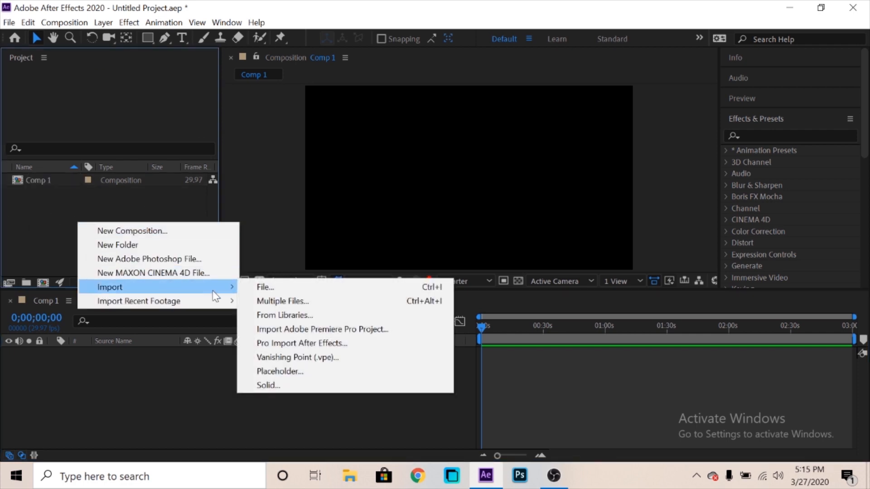
pyautogui.click(261, 286)
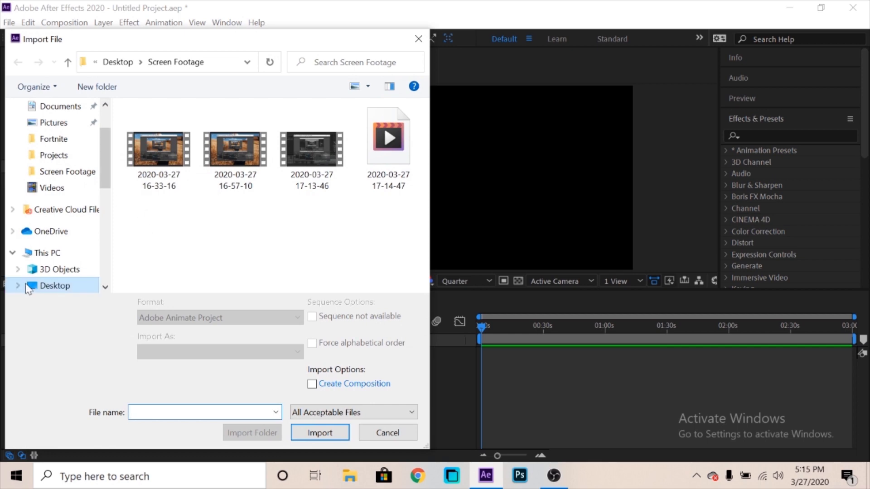
pyautogui.scroll(-3, 53, 258)
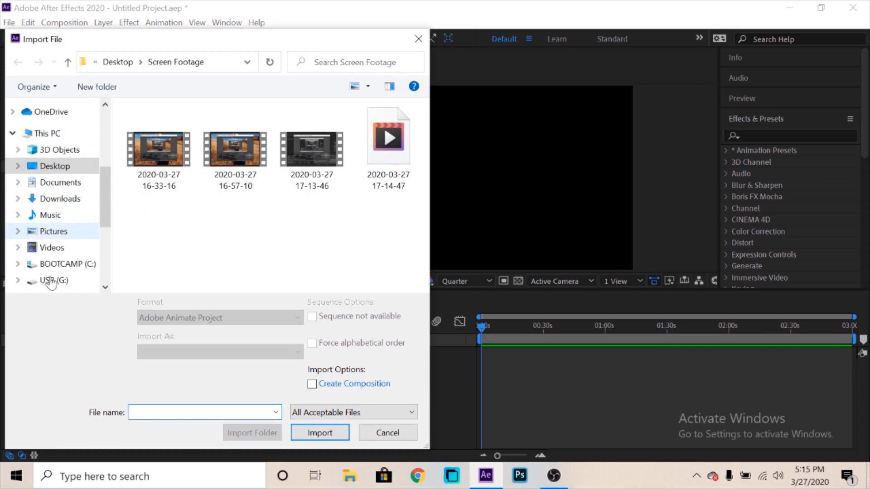
pyautogui.click(371, 433)
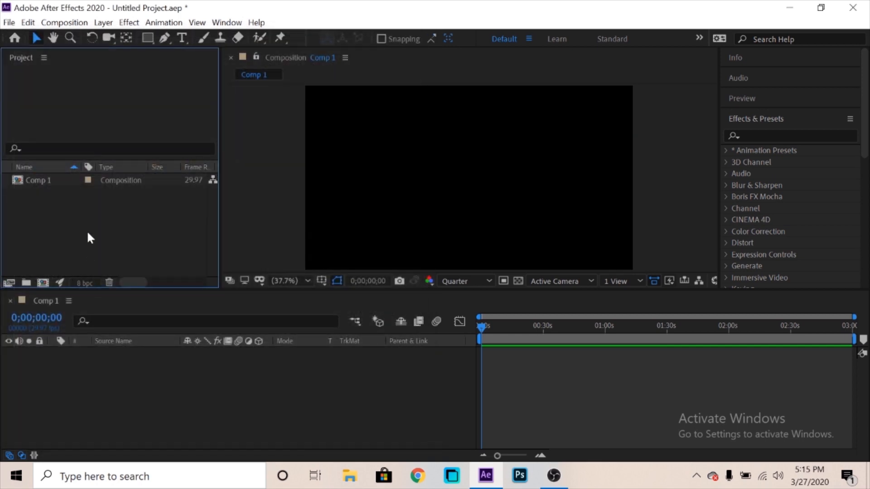
pyautogui.rightClick(65, 204)
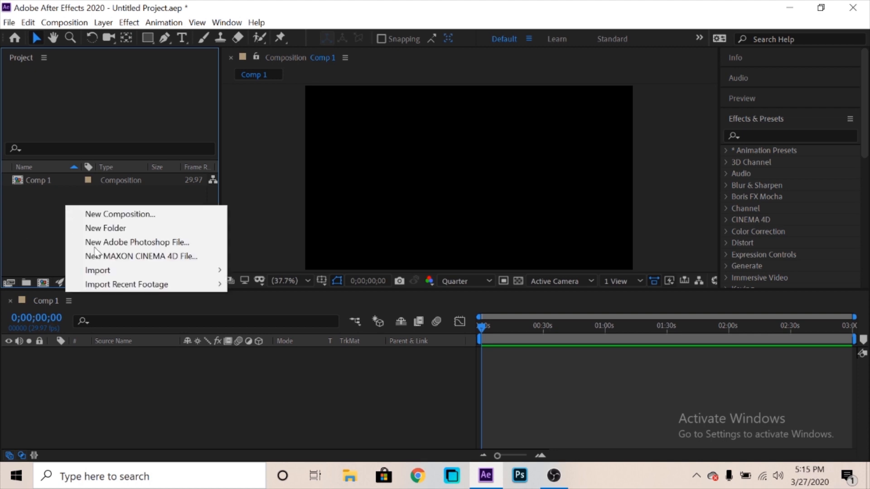
pyautogui.moveTo(208, 272)
pyautogui.click(254, 269)
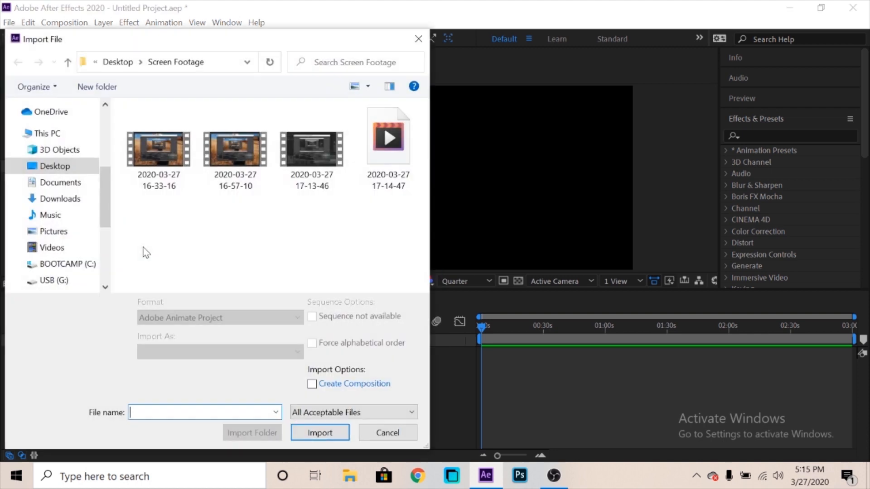
pyautogui.click(51, 280)
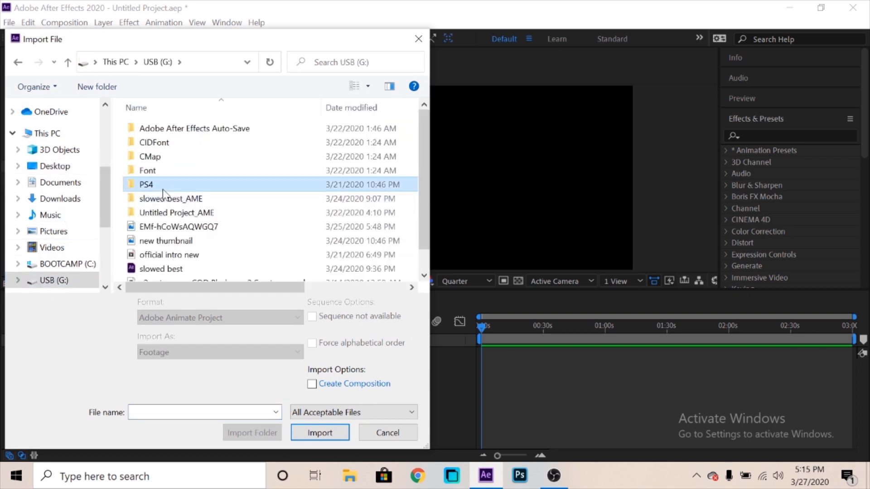
pyautogui.doubleClick(150, 184)
pyautogui.doubleClick(180, 131)
pyautogui.doubleClick(181, 129)
pyautogui.doubleClick(181, 130)
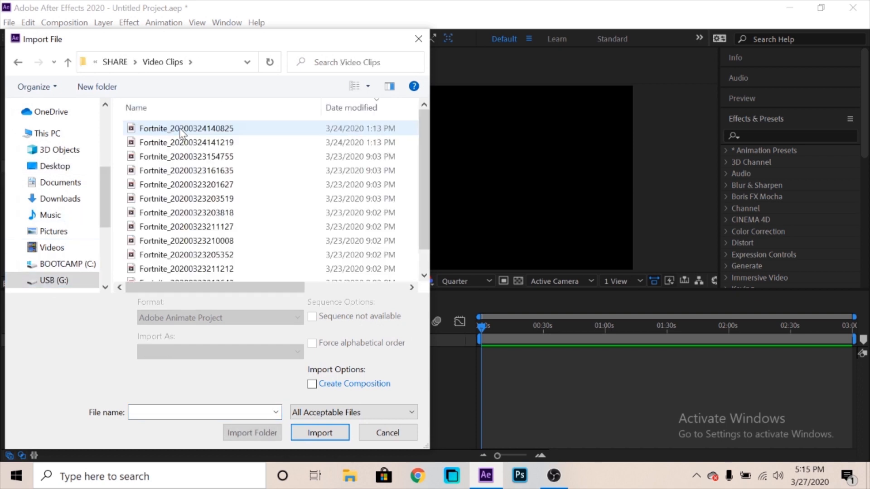
pyautogui.click(207, 200)
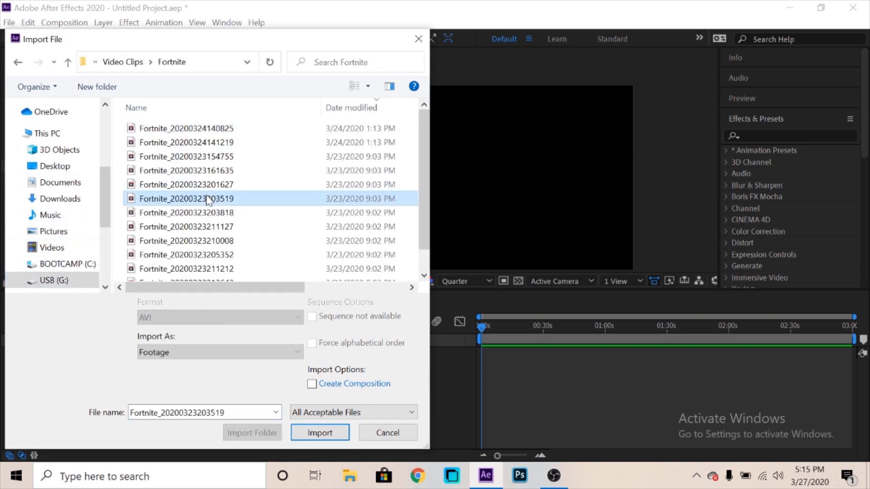
pyautogui.click(319, 433)
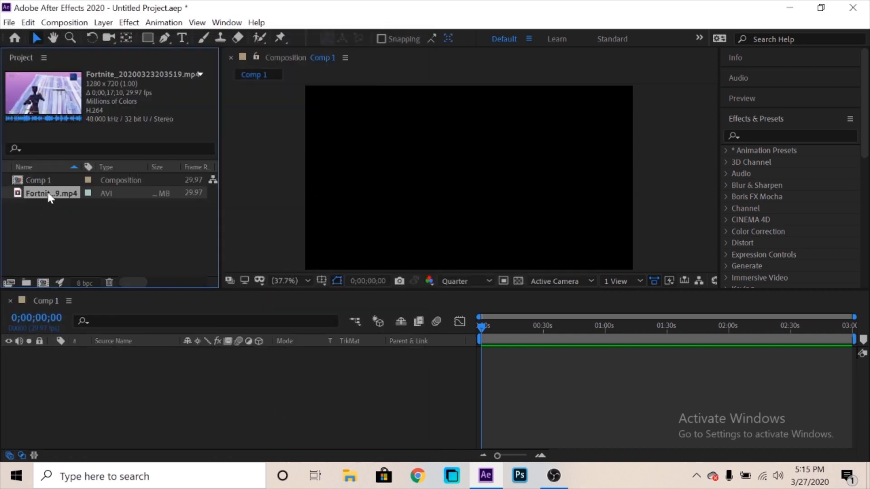
# Step: Add the imported Fortnite clip to the Comp 1 timeline and set its scale to 150%
pyautogui.moveTo(49, 194); pyautogui.dragTo(223, 398)
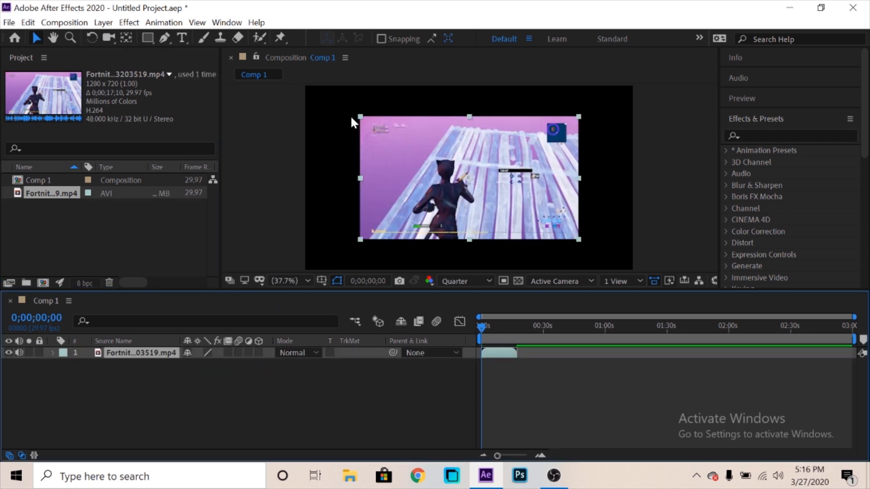
pyautogui.click(53, 353)
pyautogui.click(65, 365)
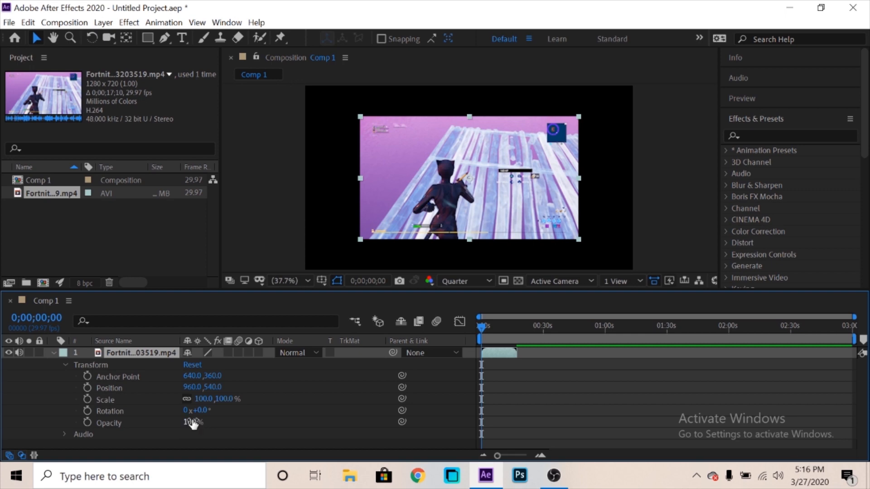
pyautogui.click(224, 399)
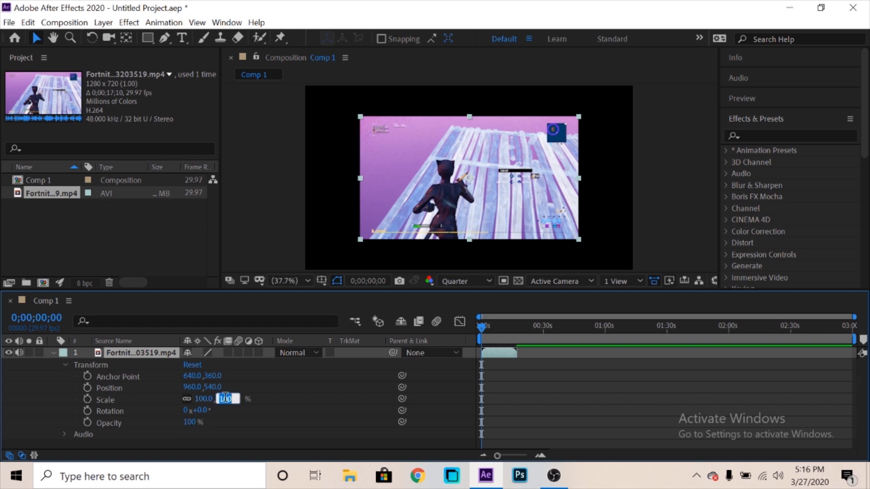
pyautogui.write('150')
pyautogui.press('Return')
pyautogui.click(53, 351)
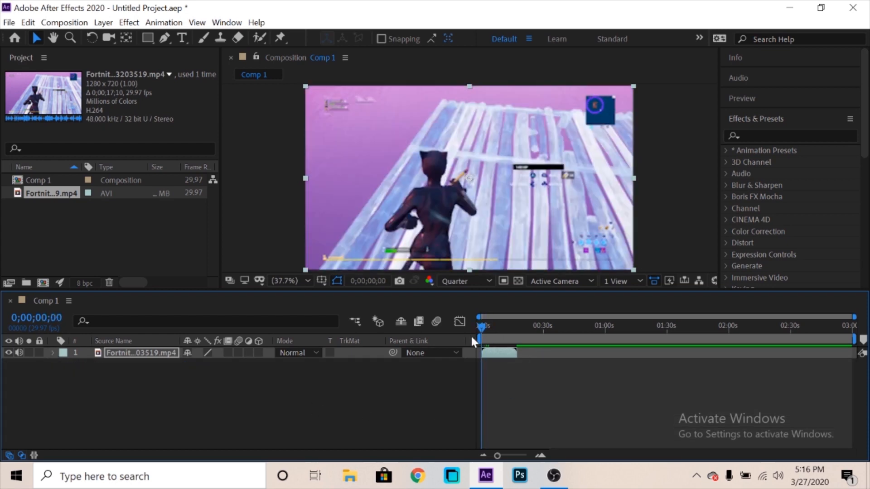
pyautogui.press('space')
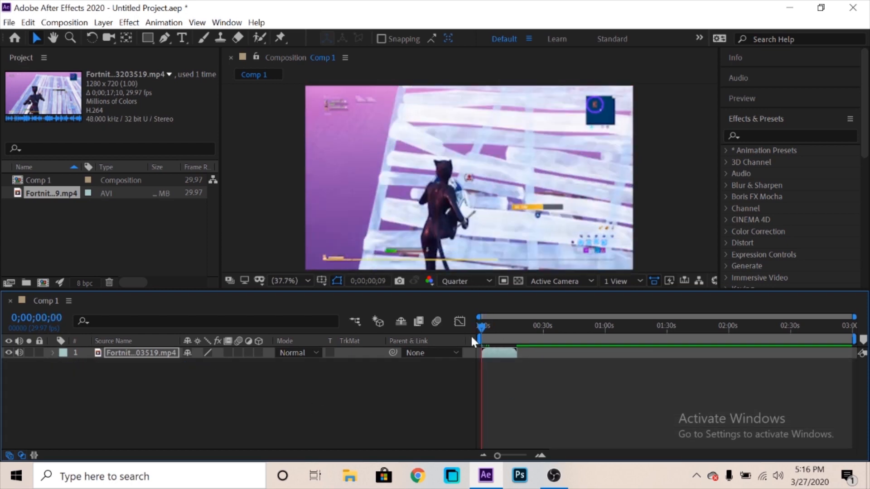
pyautogui.press('space')
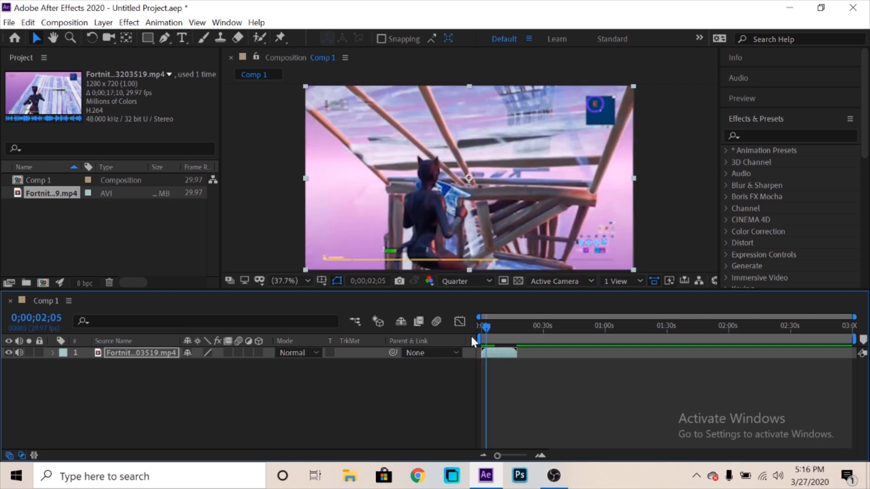
# Step: Import the Travi$ Scott "Don't Play" MP3 from Downloads and place it below the Fortnite clip in the timeline
pyautogui.rightClick(92, 238)
pyautogui.moveTo(172, 297)
pyautogui.click(283, 299)
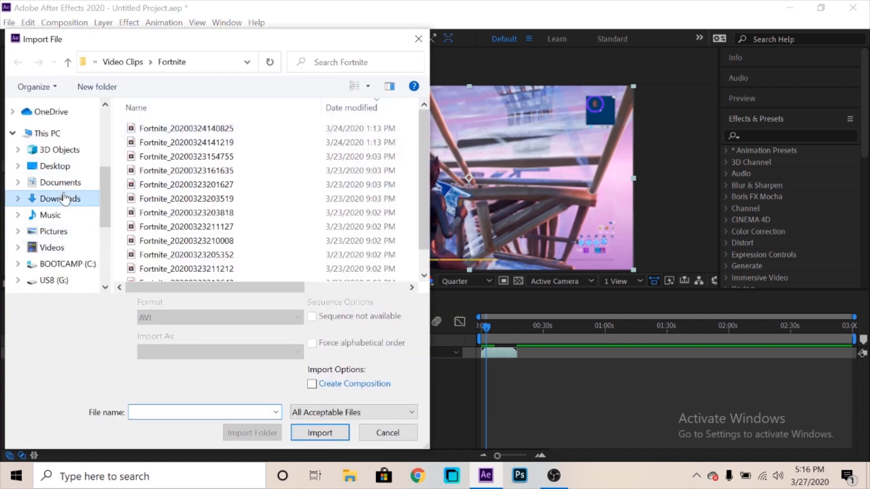
pyautogui.click(65, 198)
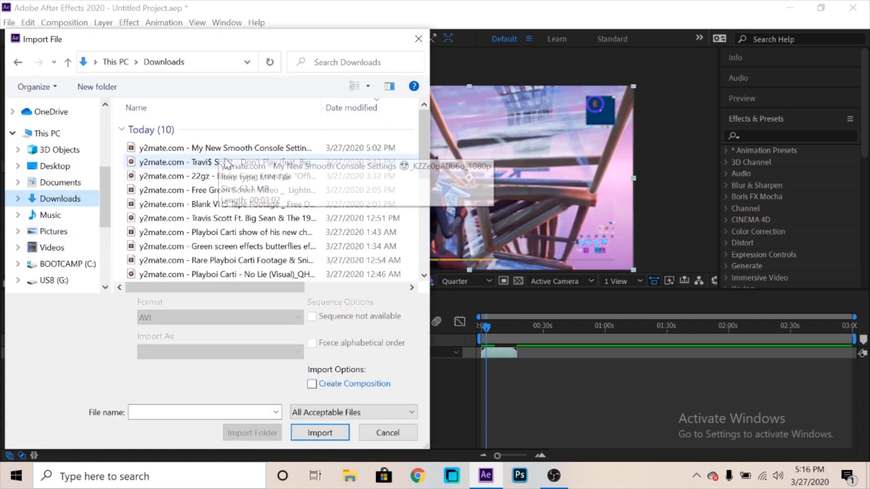
pyautogui.click(225, 162)
pyautogui.click(319, 433)
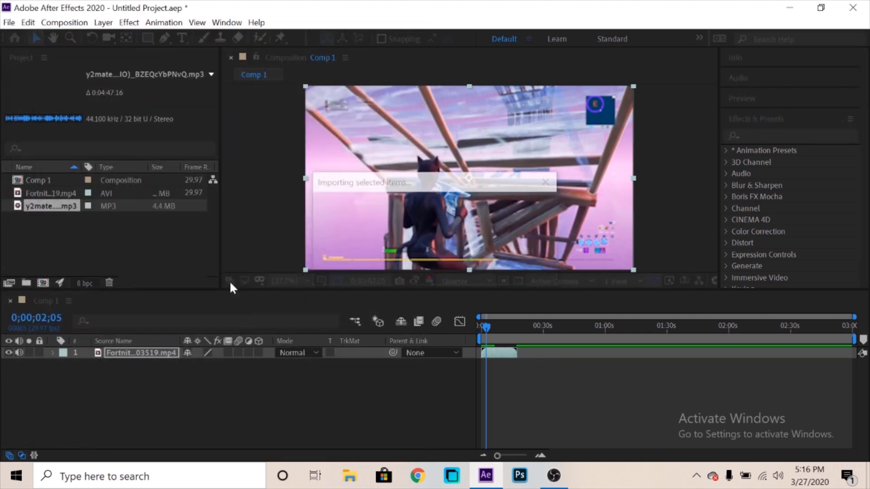
pyautogui.moveTo(51, 205); pyautogui.dragTo(347, 379)
pyautogui.moveTo(492, 346); pyautogui.dragTo(474, 341)
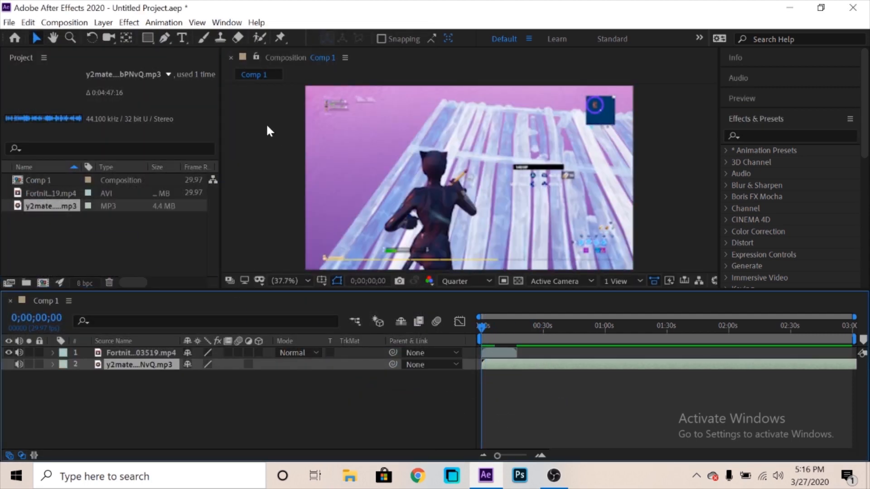
# Step: Slow the music layer with a time stretch factor of 120 and preview the composition from the start
pyautogui.click(103, 23)
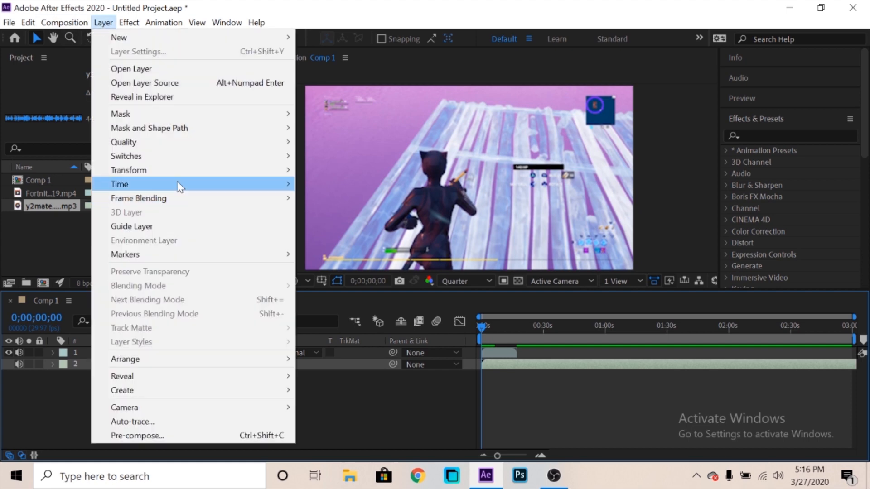
pyautogui.moveTo(211, 184)
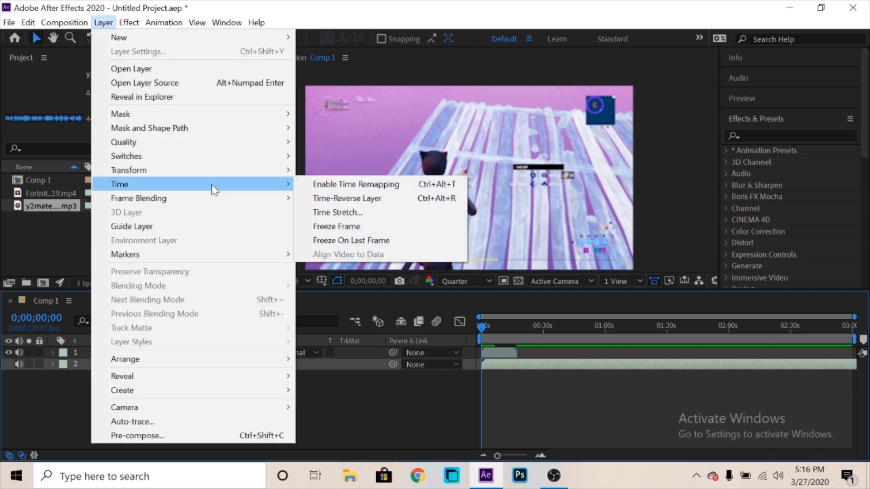
pyautogui.click(336, 213)
pyautogui.write('120')
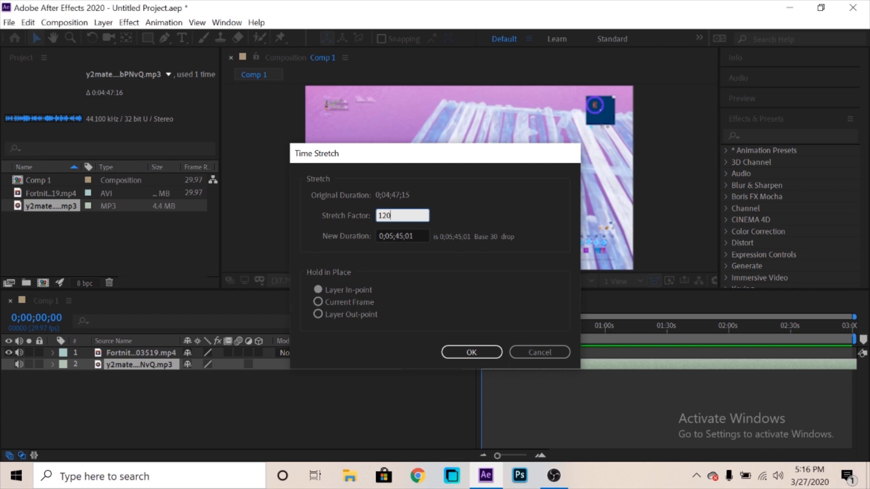
pyautogui.press('Return')
pyautogui.moveTo(479, 330)
pyautogui.mouseDown()
pyautogui.moveTo(486, 334)
pyautogui.moveTo(476, 335)
pyautogui.mouseUp()
pyautogui.press('space')
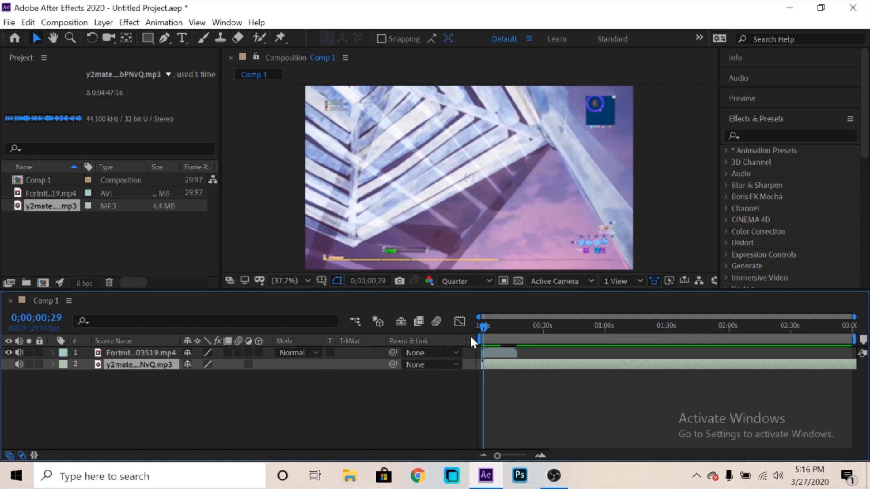
pyautogui.moveTo(494, 334); pyautogui.dragTo(474, 331)
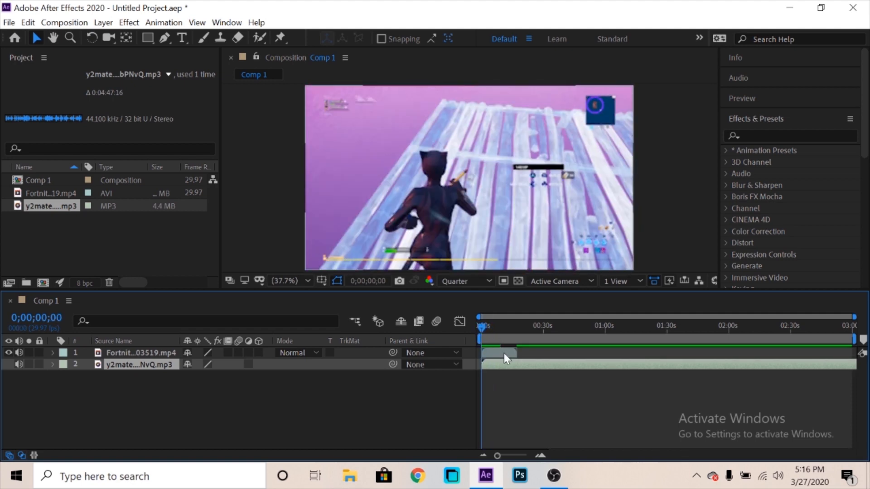
pyautogui.press('space')
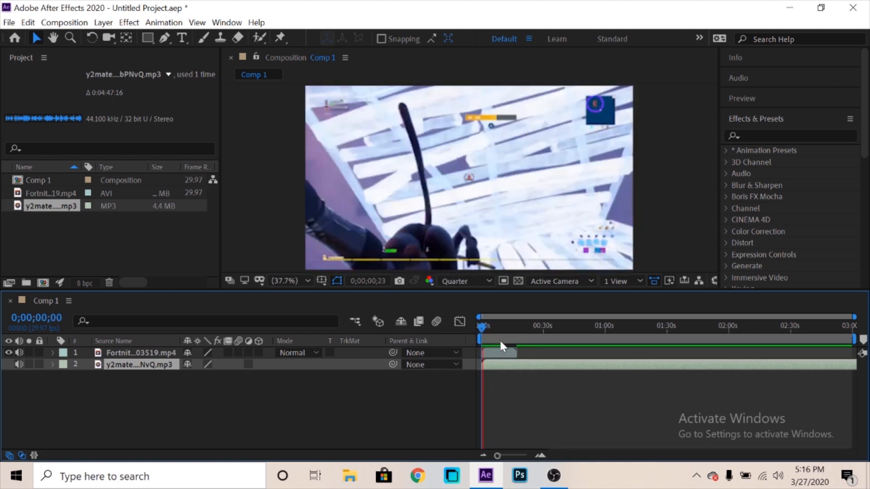
# Step: Magnify the timeline and position the playhead on the Fortnite clip's frame at 0;00;12;07
pyautogui.moveTo(500, 343); pyautogui.dragTo(532, 361)
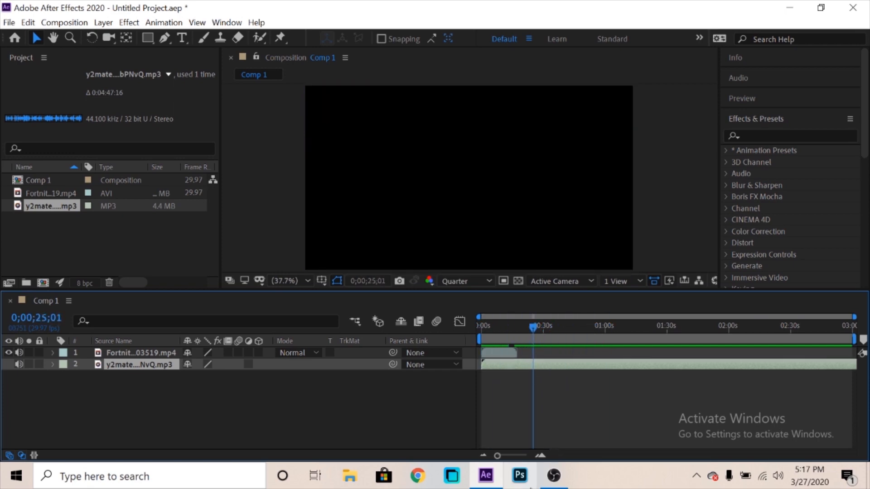
pyautogui.click(544, 455)
pyautogui.click(541, 456)
pyautogui.moveTo(598, 458); pyautogui.dragTo(491, 458)
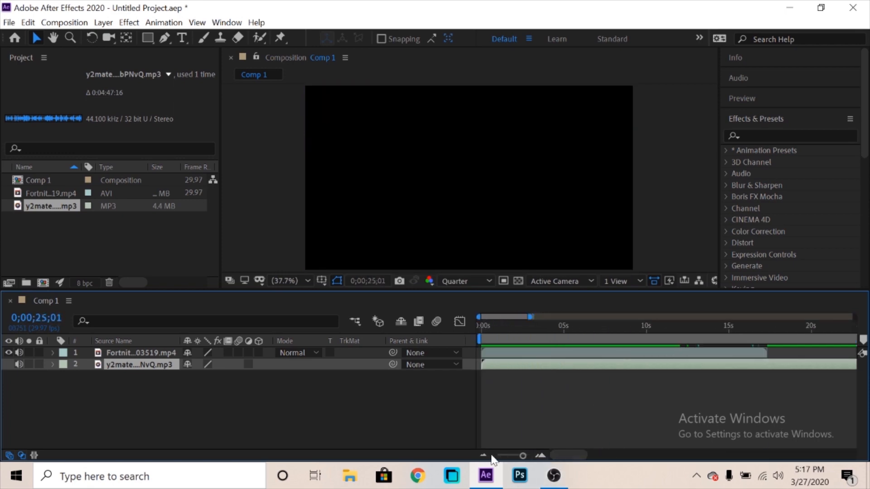
pyautogui.moveTo(606, 335); pyautogui.dragTo(683, 339)
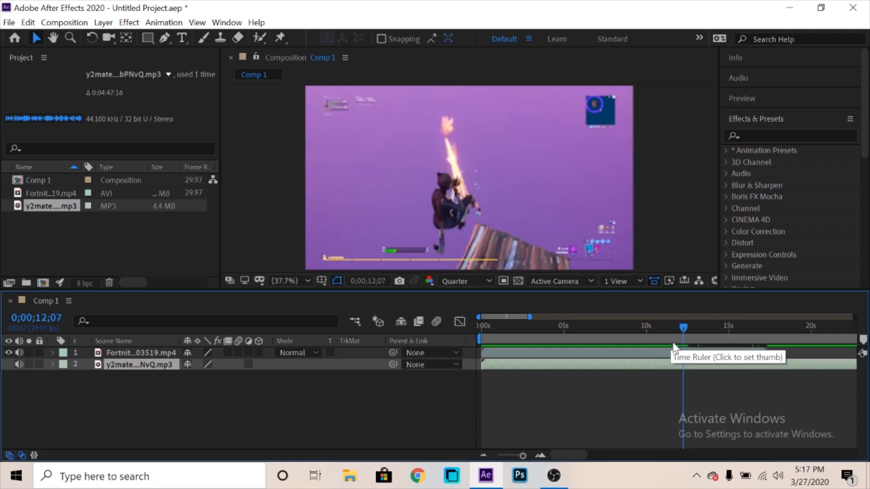
pyautogui.click(684, 343)
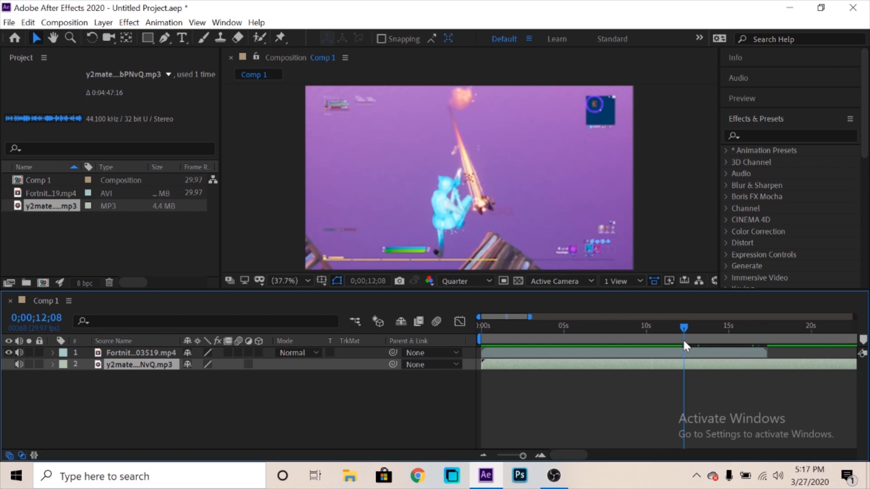
pyautogui.click(682, 338)
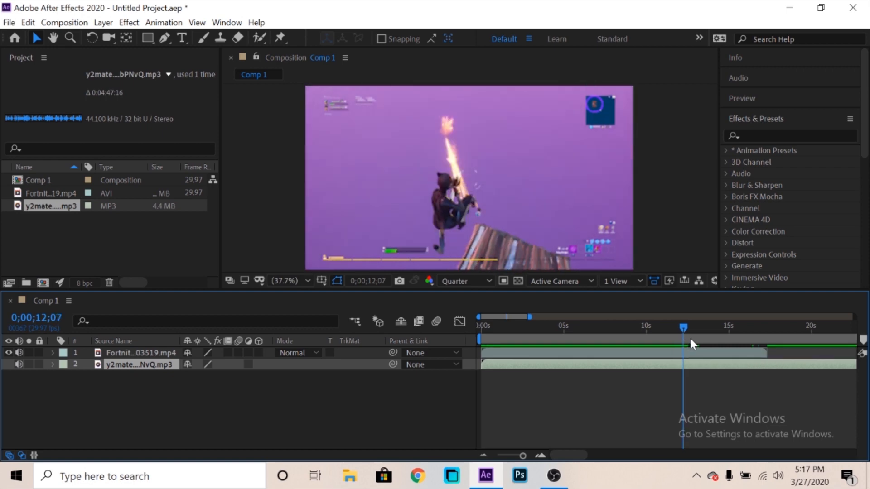
# Step: Play back the music in the 6 to 10 second range at lower volume and stop the playhead on the beat at 0;00;09;20
pyautogui.click(618, 335)
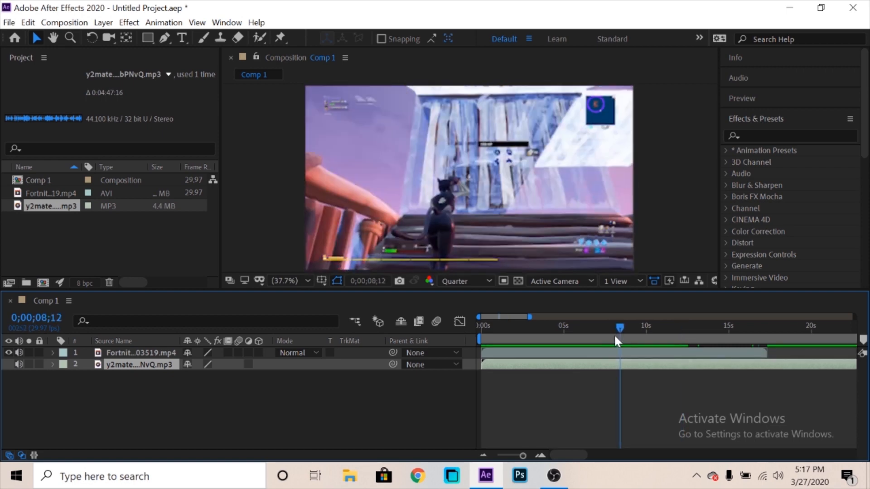
pyautogui.press('space')
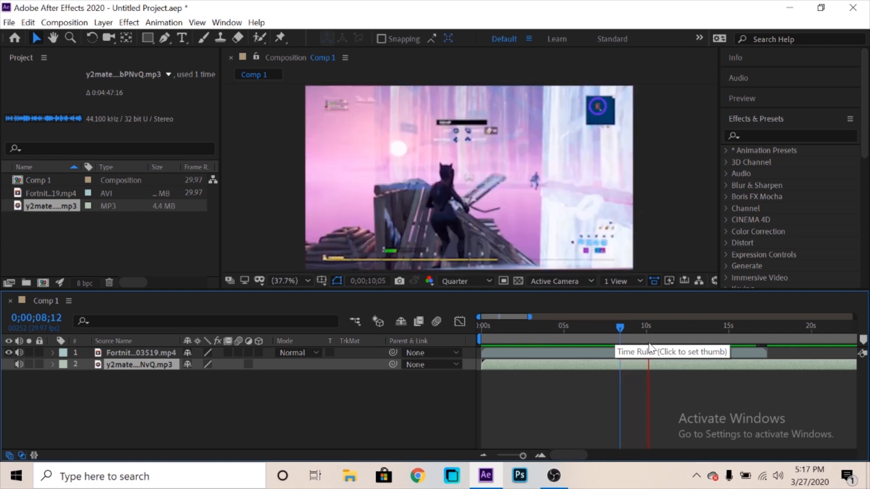
pyautogui.click(650, 344)
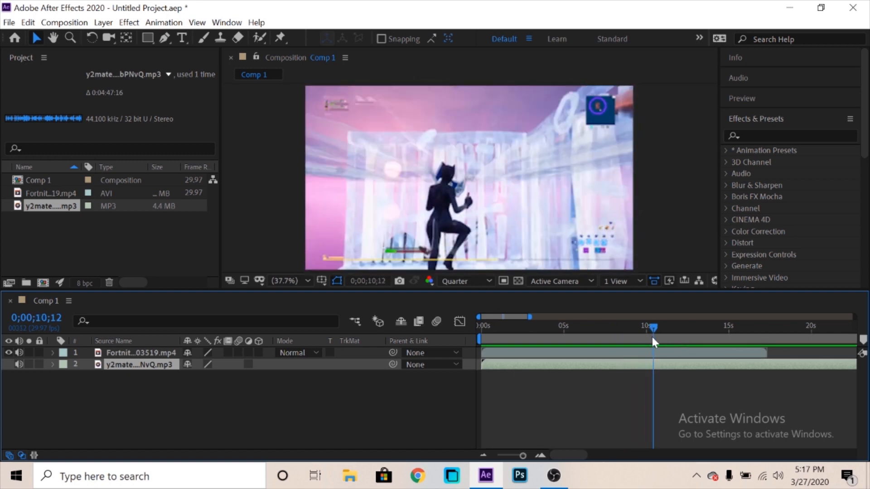
pyautogui.press('XF86AudioLowerVolume')
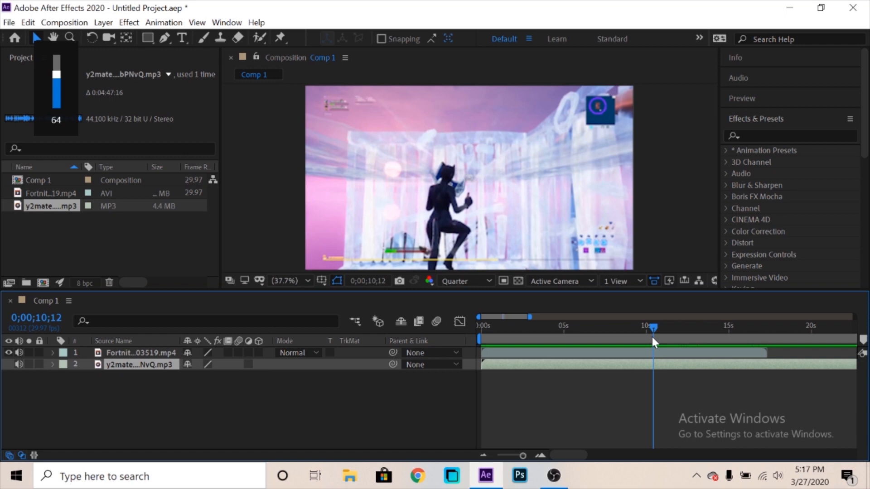
pyautogui.click(634, 338)
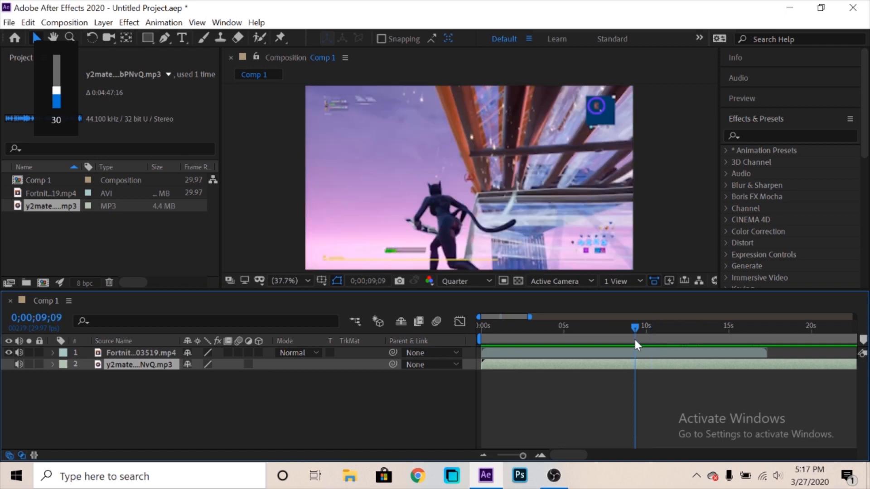
pyautogui.press('space')
pyautogui.moveTo(634, 344); pyautogui.dragTo(600, 344)
pyautogui.press('space')
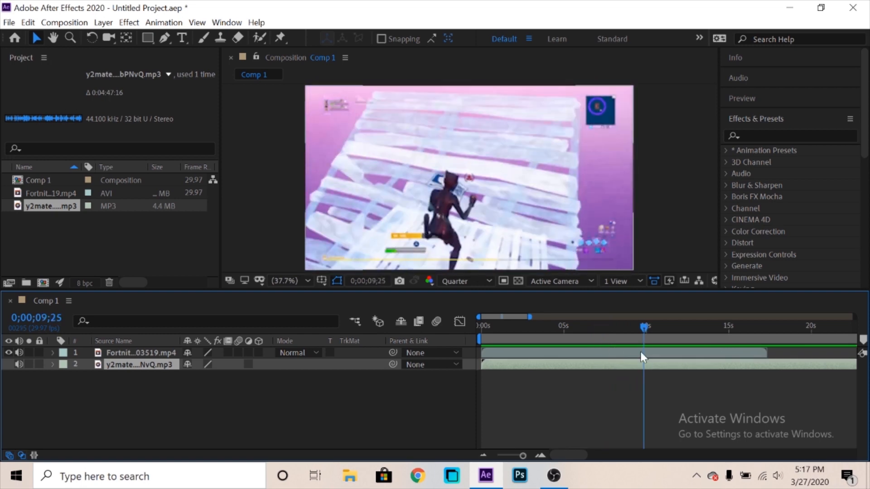
pyautogui.click(593, 339)
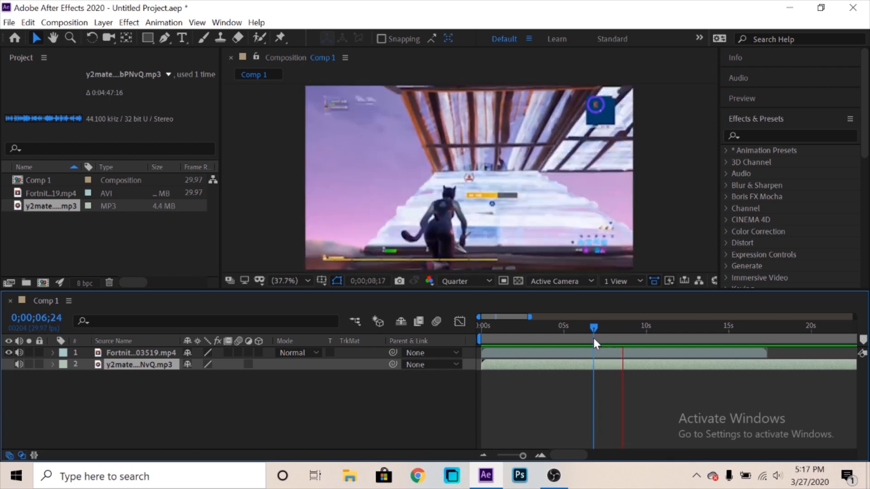
pyautogui.press('space')
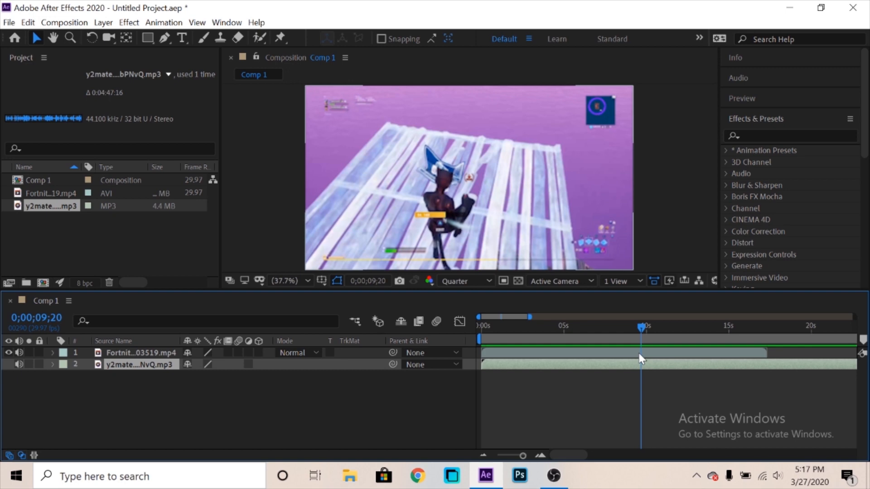
# Step: Slide the Fortnite clip earlier so its shot frame lands on the playhead at 0;00;09;20, and preview the composition from the start
pyautogui.click(634, 353)
pyautogui.moveTo(634, 352); pyautogui.dragTo(597, 358)
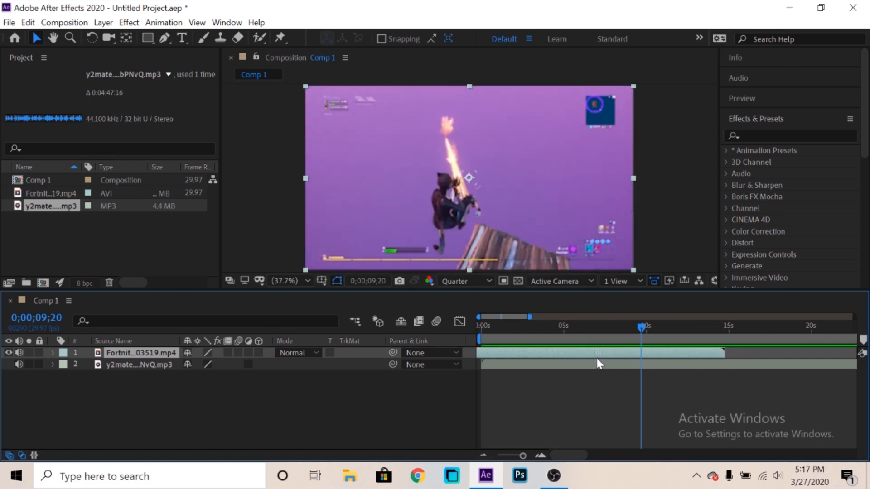
pyautogui.click(640, 365)
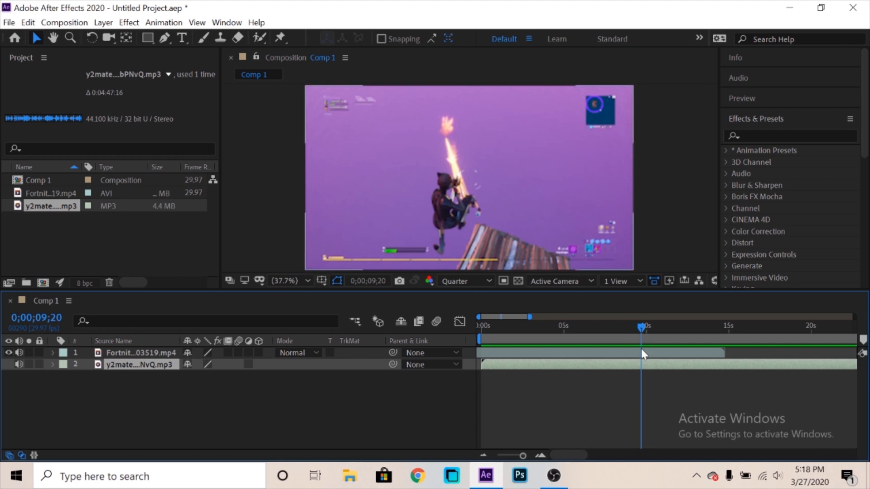
pyautogui.press('space')
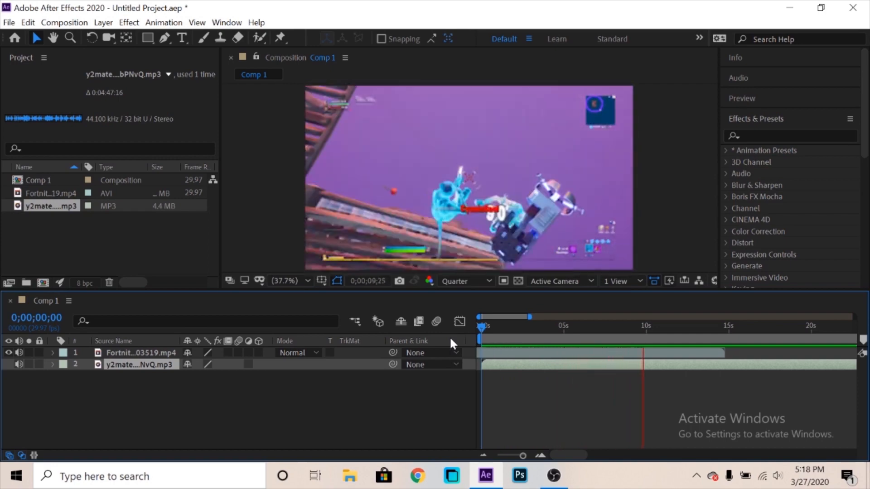
# Step: Nudge the Fortnite clip slightly so the shot lines up with 0;00;09;23, and preview the composition from the start
pyautogui.click(600, 335)
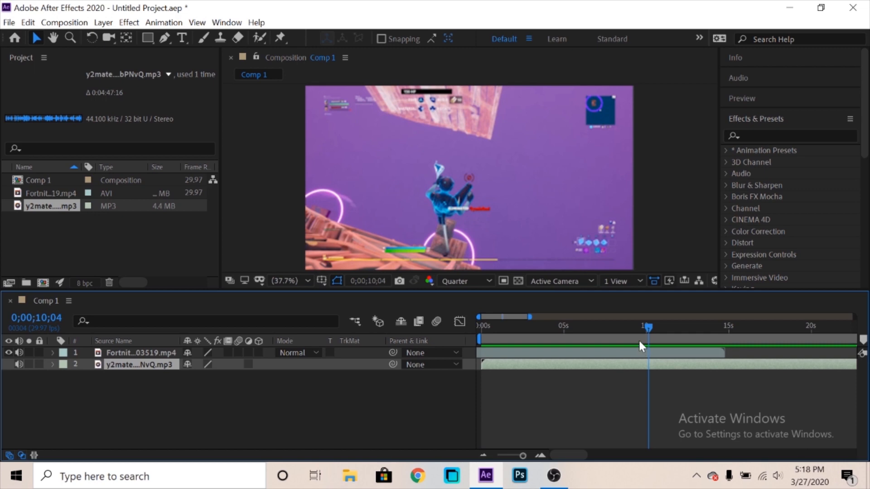
pyautogui.click(637, 339)
pyautogui.click(638, 350)
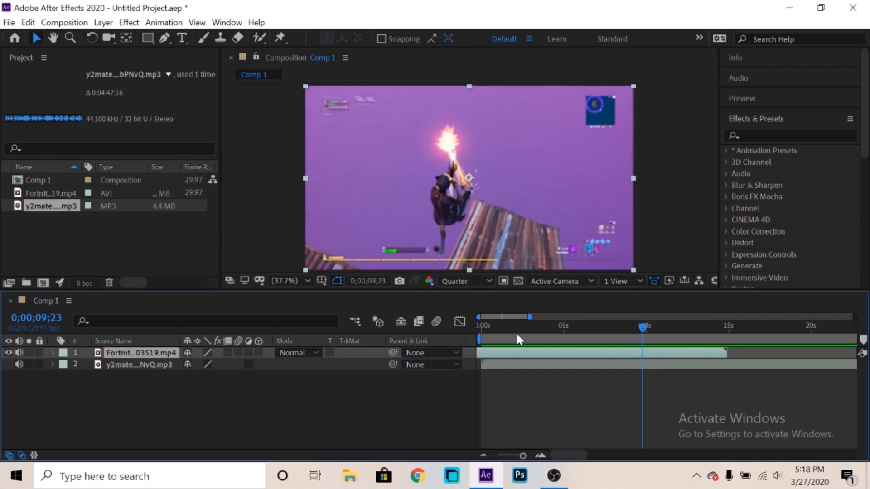
pyautogui.press('space')
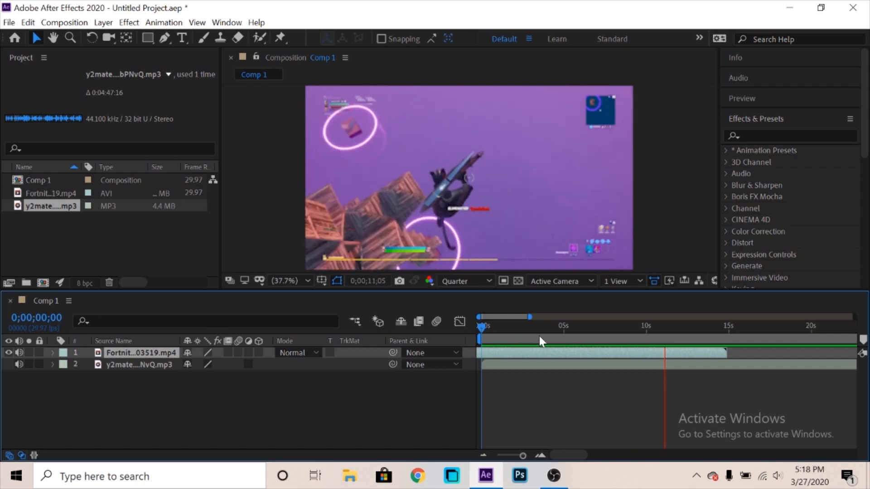
pyautogui.press('space')
# Step: Replay the composition around 0;00;09;26 to check how the shot syncs with the music beat
pyautogui.moveTo(604, 341); pyautogui.dragTo(643, 335)
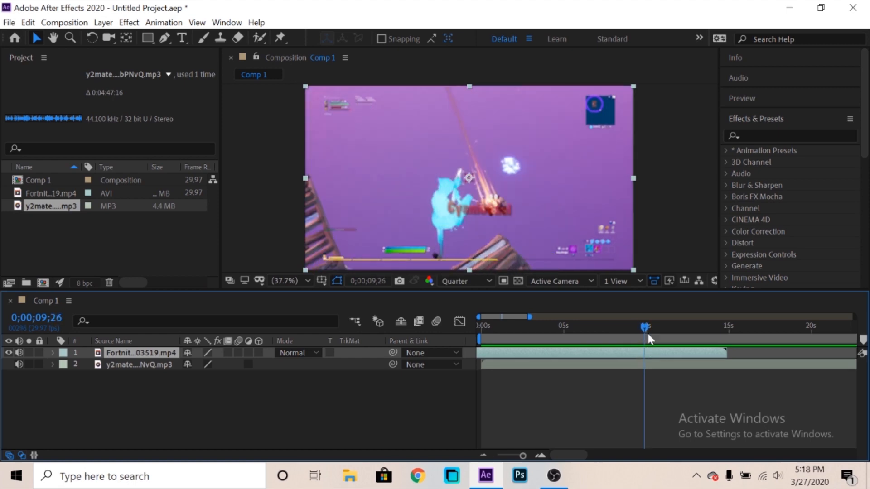
pyautogui.moveTo(645, 336); pyautogui.dragTo(648, 336)
pyautogui.press('space')
pyautogui.click(632, 334)
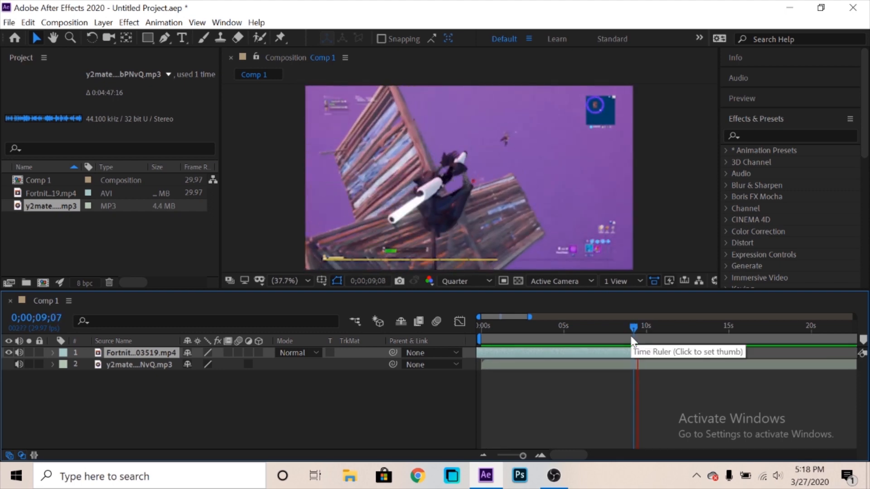
pyautogui.click(648, 336)
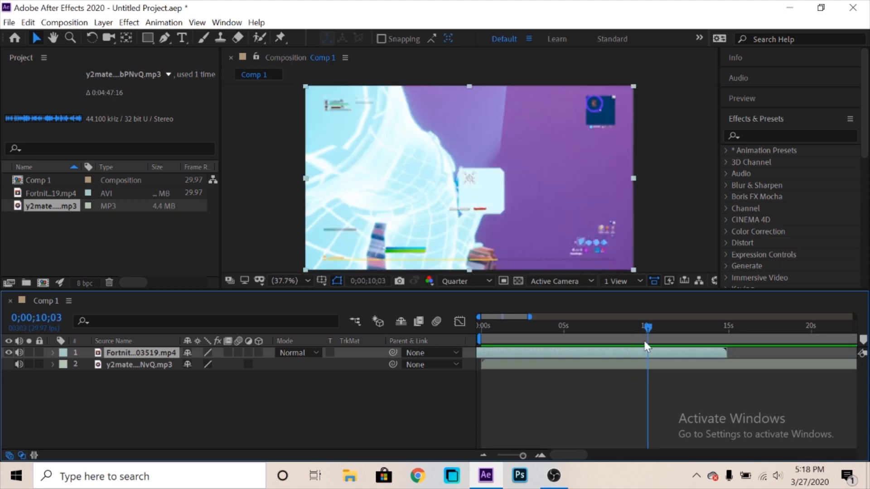
pyautogui.press('space')
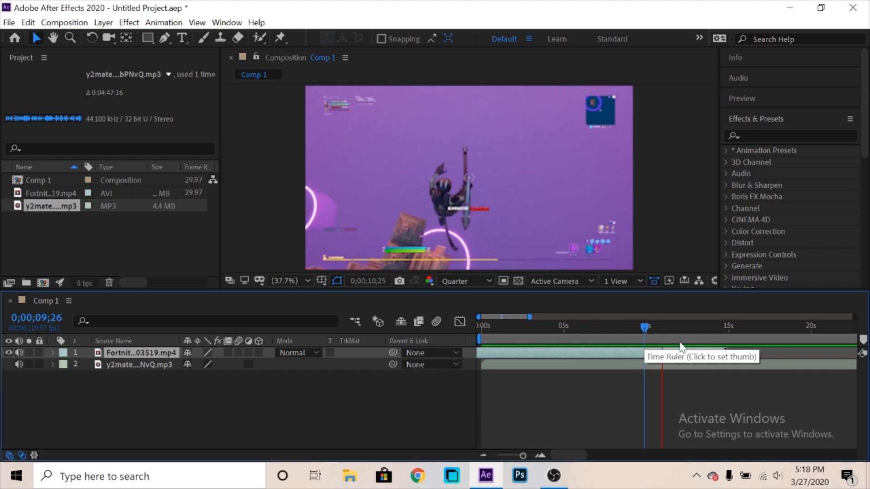
pyautogui.press('space')
pyautogui.moveTo(651, 339)
pyautogui.mouseDown()
pyautogui.moveTo(661, 345)
pyautogui.moveTo(642, 348)
pyautogui.mouseUp()
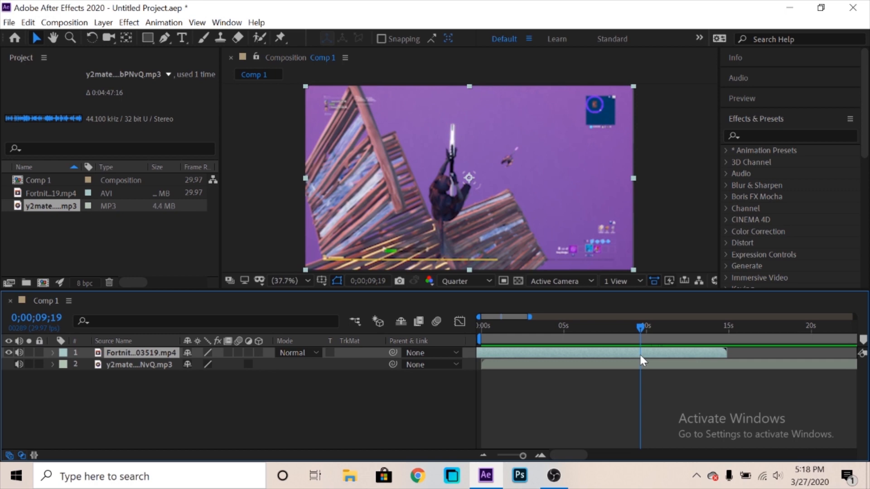
pyautogui.hotkey('ctrl', 'd')
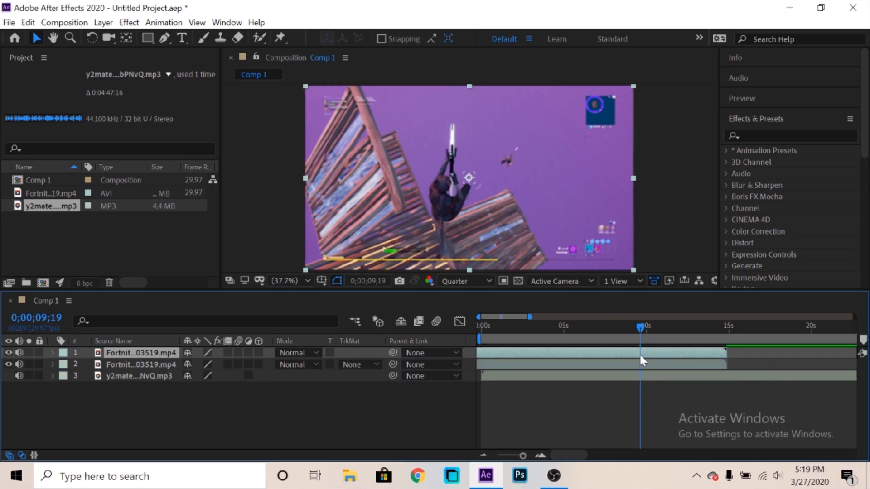
pyautogui.moveTo(640, 352); pyautogui.dragTo(615, 347)
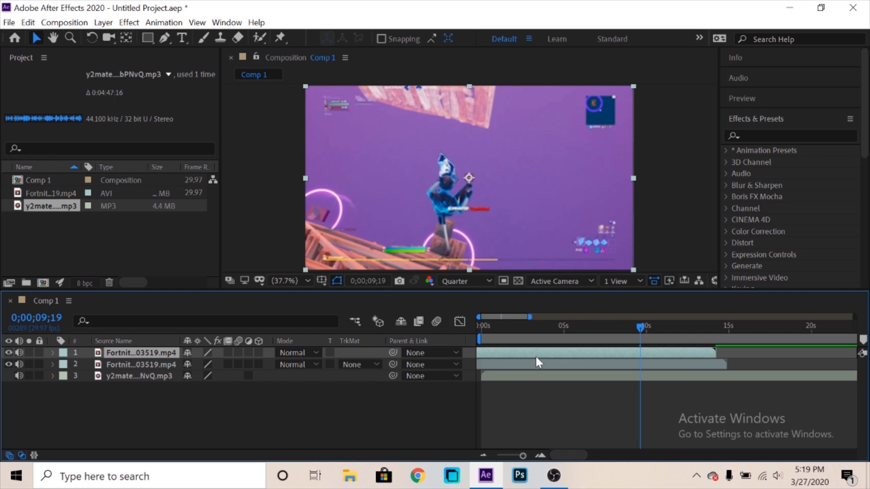
pyautogui.click(112, 24)
pyautogui.moveTo(153, 185)
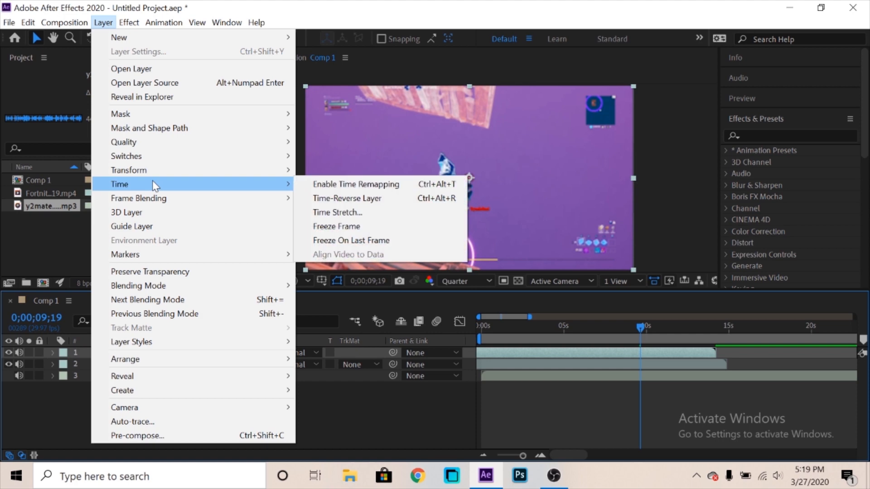
pyautogui.click(348, 200)
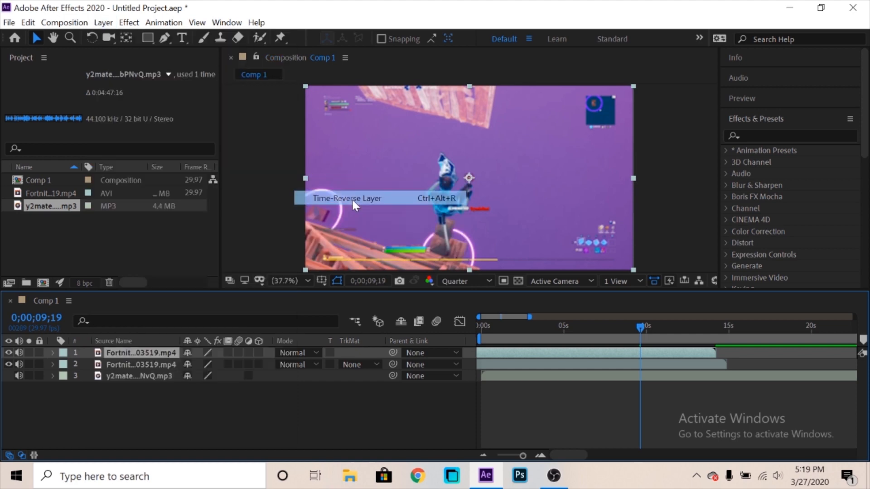
pyautogui.moveTo(504, 352); pyautogui.dragTo(715, 353)
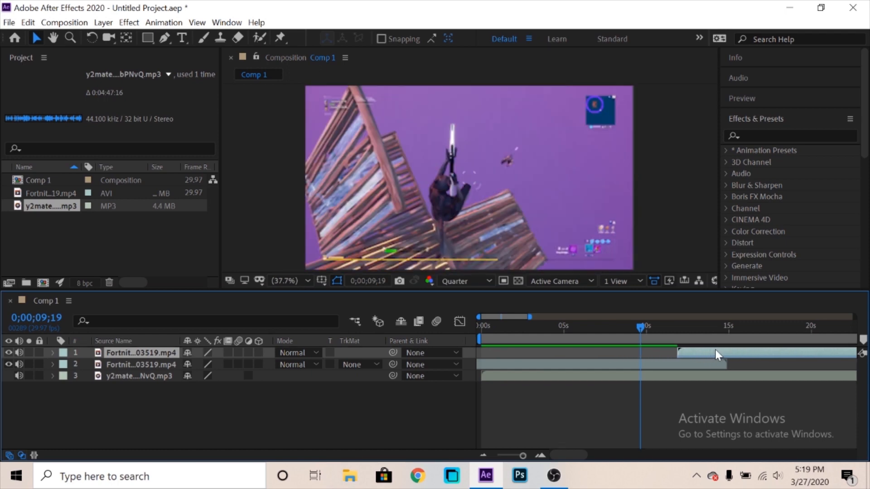
pyautogui.press('Delete')
# Step: Split the Fortnite clip at 0;00;00;00 and delete the part that lies before the composition start
pyautogui.click(484, 335)
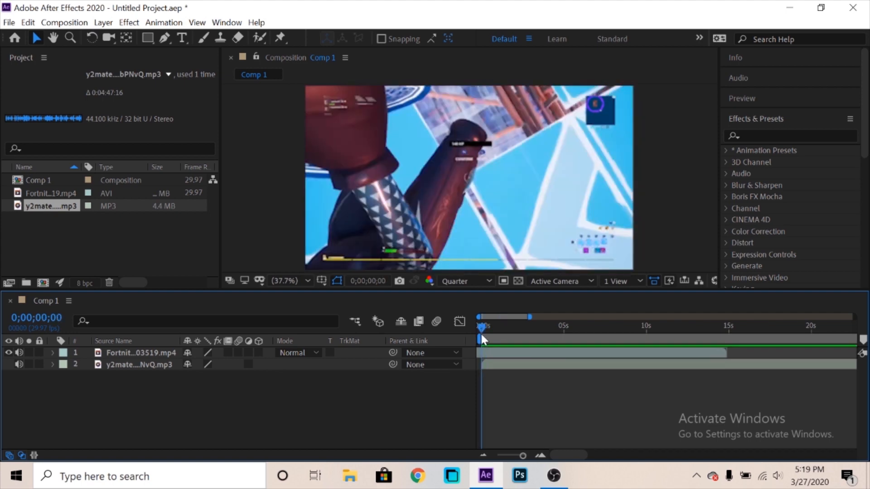
pyautogui.click(485, 353)
pyautogui.hotkey('ctrl', 'd')
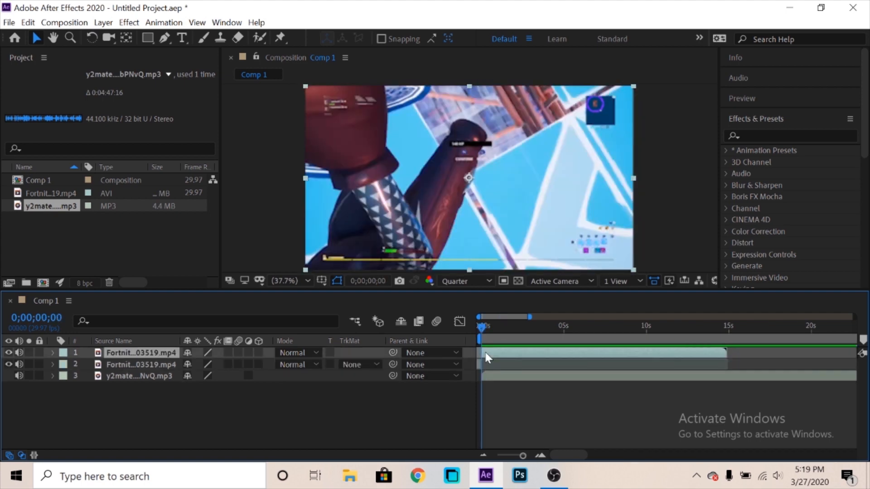
pyautogui.click(478, 364)
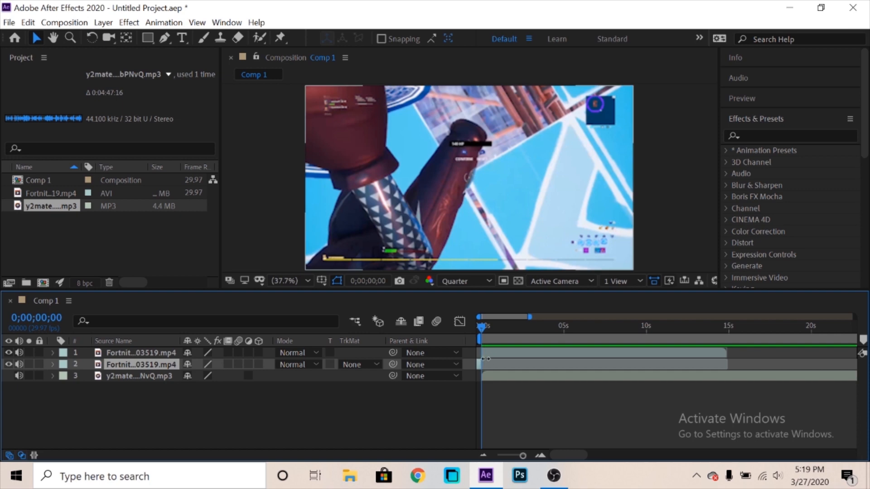
pyautogui.press('Delete')
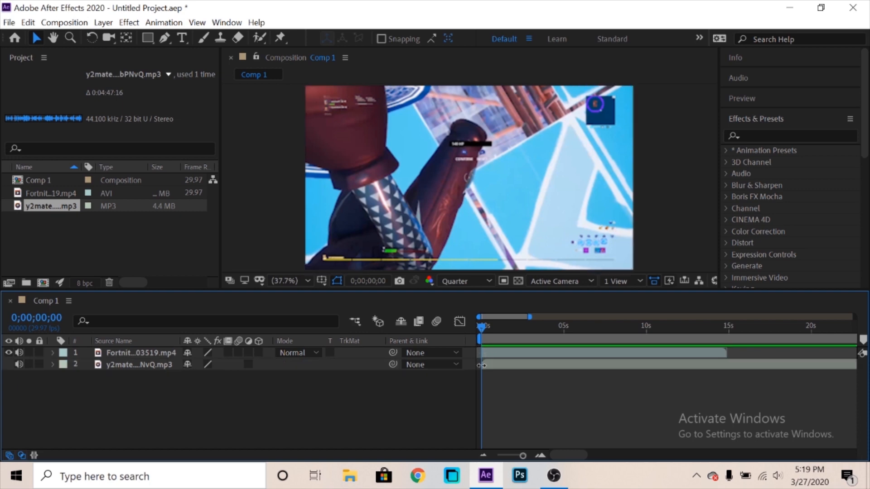
# Step: Duplicate the trimmed Fortnite clip layer
pyautogui.click(499, 354)
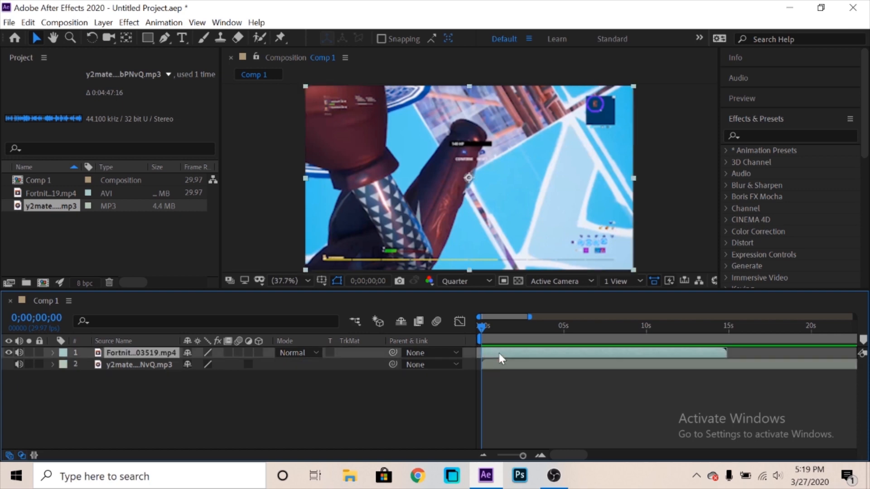
pyautogui.click(128, 25)
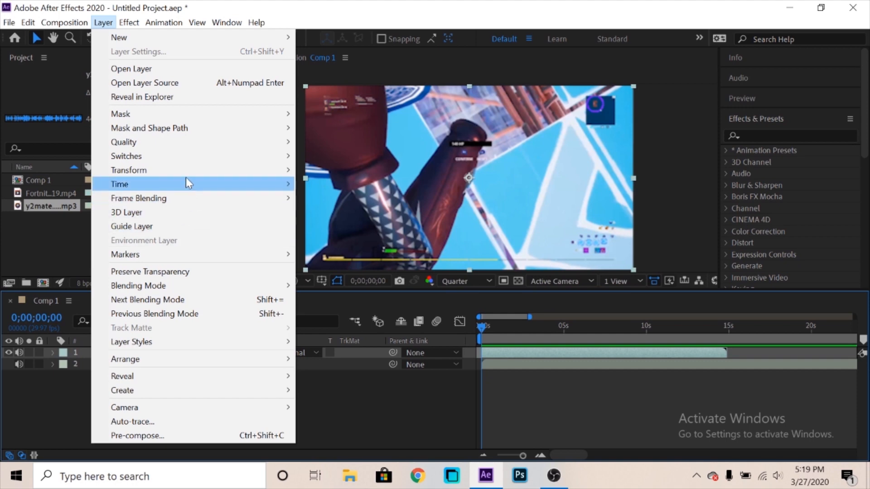
pyautogui.moveTo(185, 181)
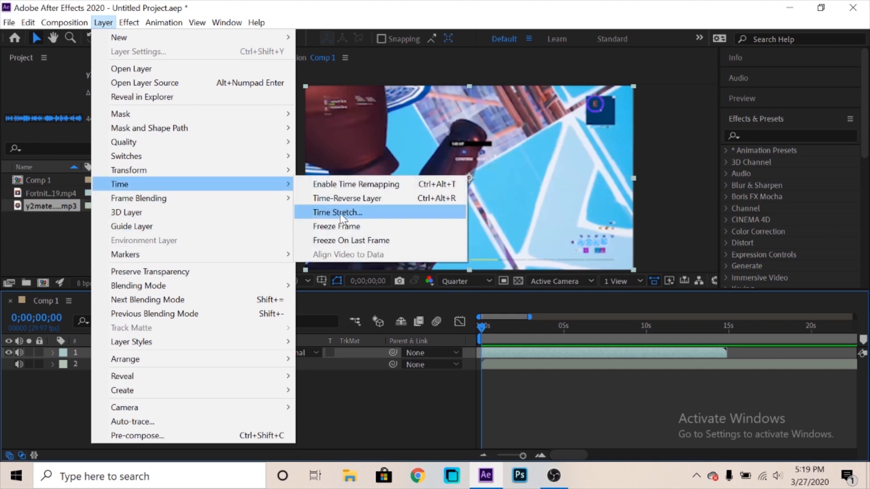
pyautogui.click(491, 349)
pyautogui.hotkey('ctrl', 'd')
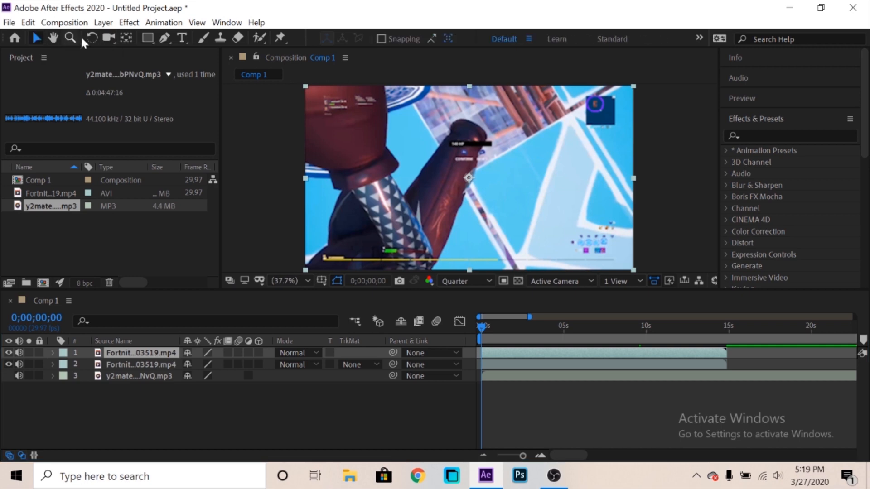
# Step: Time-reverse the duplicated Fortnite clip and place it directly after the original's end, previewing the transition from 0;00;14;18
pyautogui.click(103, 22)
pyautogui.moveTo(131, 184)
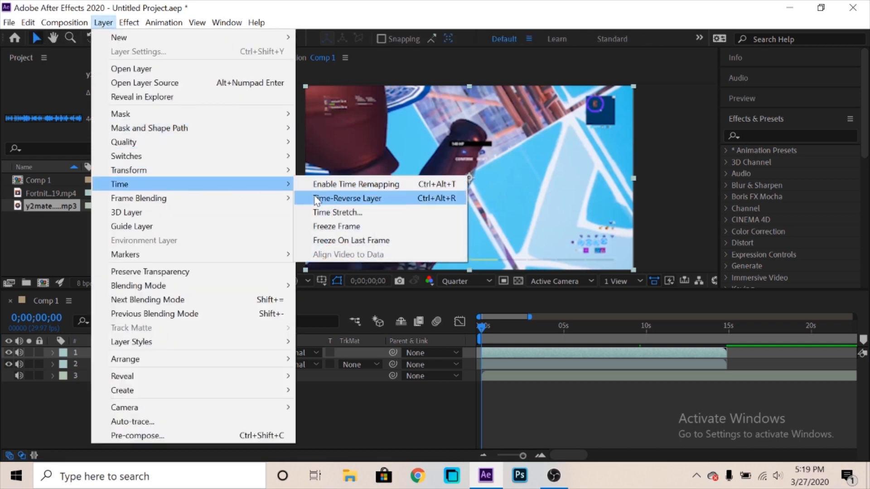
pyautogui.click(330, 202)
pyautogui.moveTo(496, 353); pyautogui.dragTo(742, 342)
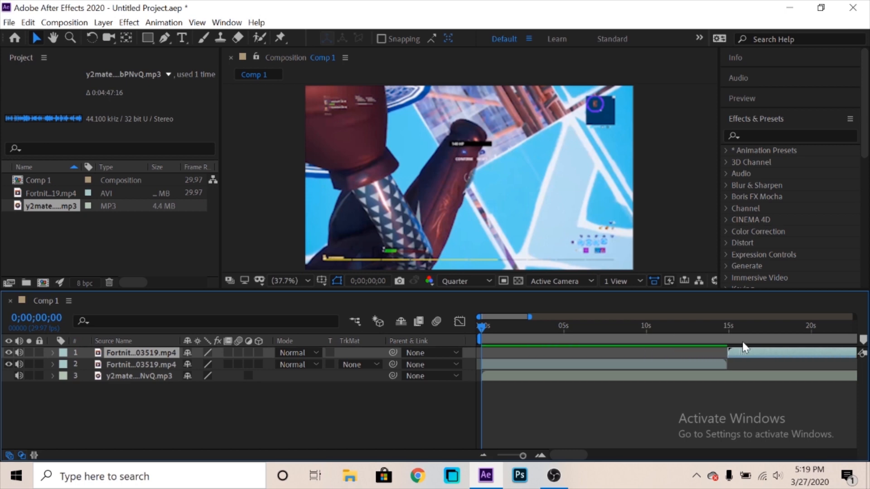
pyautogui.click(724, 339)
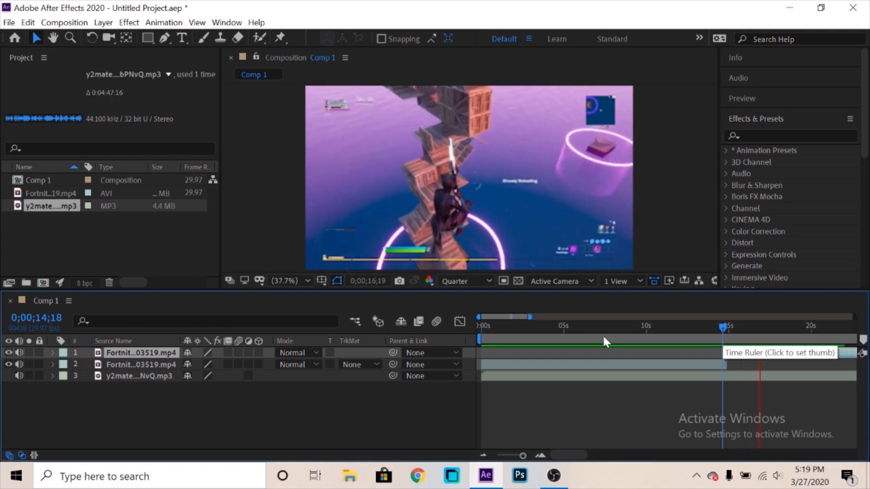
# Step: Trim the reversed Fortnite clip's end to 0;00;18;19 and replay the section from 0;00;11;29
pyautogui.press('space')
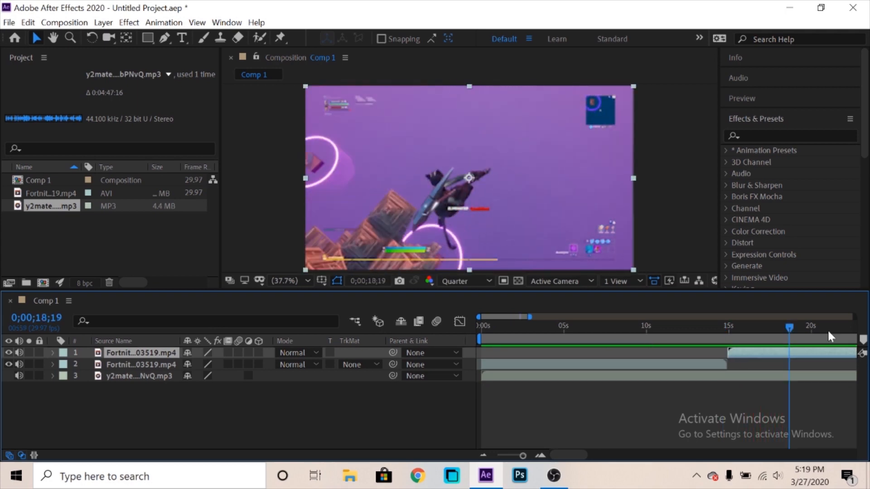
pyautogui.hotkey('alt', ']')
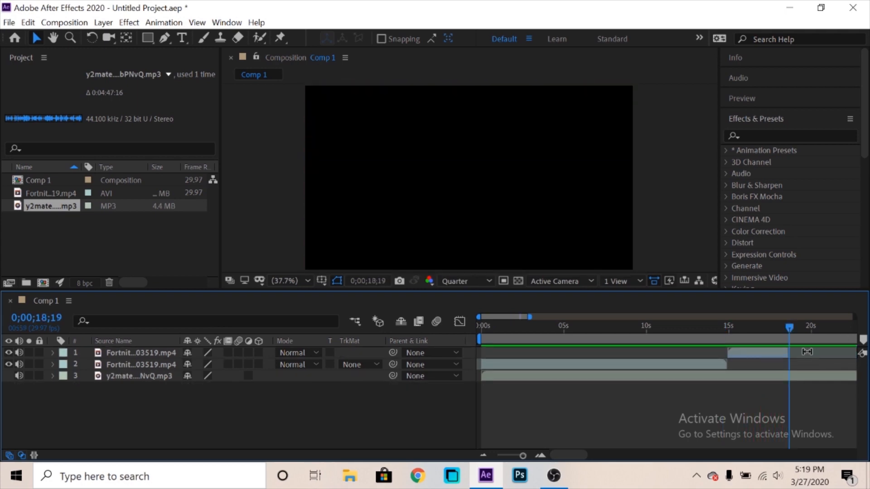
pyautogui.click(679, 330)
pyautogui.press('space')
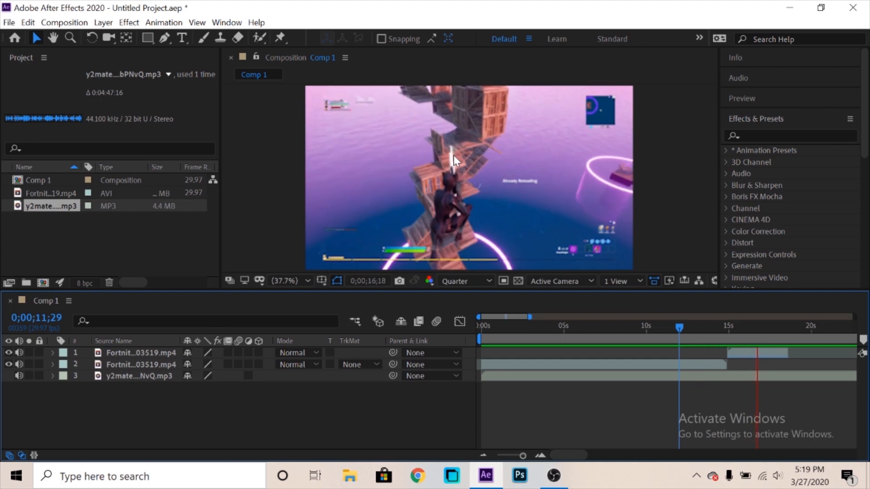
pyautogui.moveTo(775, 338)
pyautogui.mouseDown()
pyautogui.moveTo(765, 338)
pyautogui.moveTo(782, 338)
pyautogui.mouseUp()
pyautogui.click(718, 341)
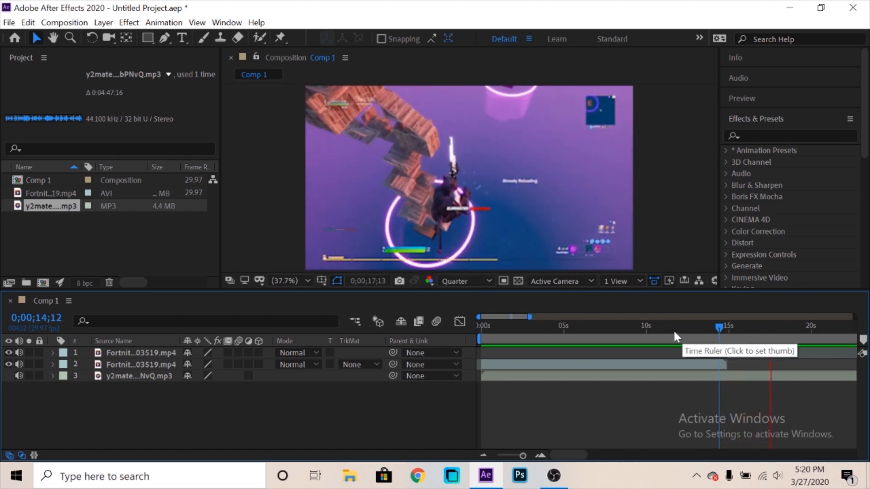
pyautogui.press('space')
# Step: Lengthen the reversed Fortnite clip so it ends at 0;00;22;01, previewing playback from 0;00;16;28
pyautogui.moveTo(787, 355); pyautogui.dragTo(825, 356)
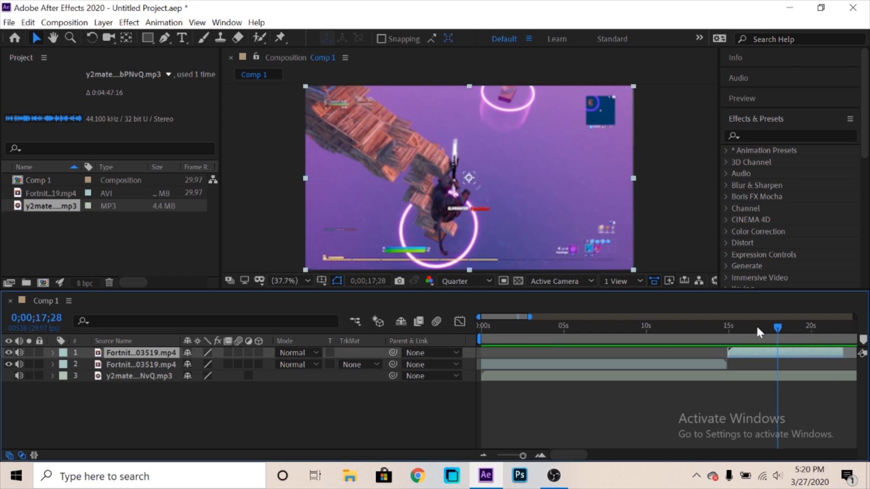
pyautogui.click(760, 335)
pyautogui.press('space')
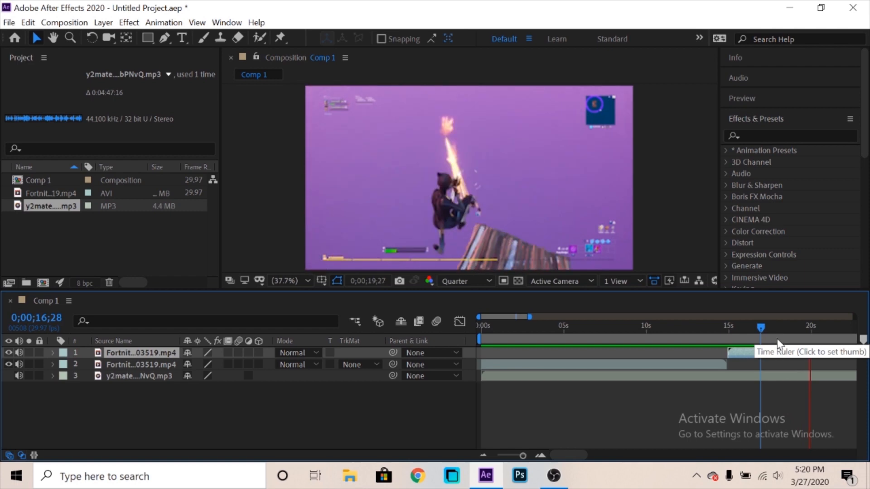
pyautogui.press('space')
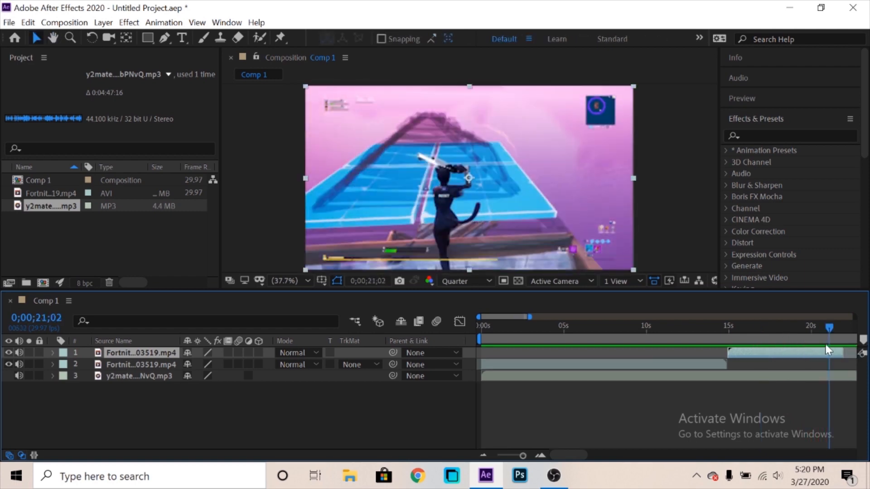
pyautogui.moveTo(846, 352); pyautogui.dragTo(732, 355)
pyautogui.moveTo(648, 330); pyautogui.dragTo(672, 344)
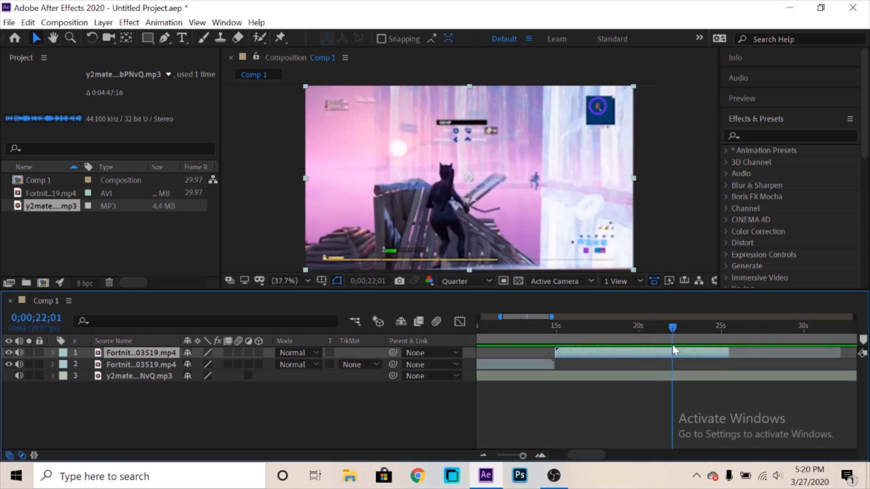
pyautogui.hotkey('alt', ']')
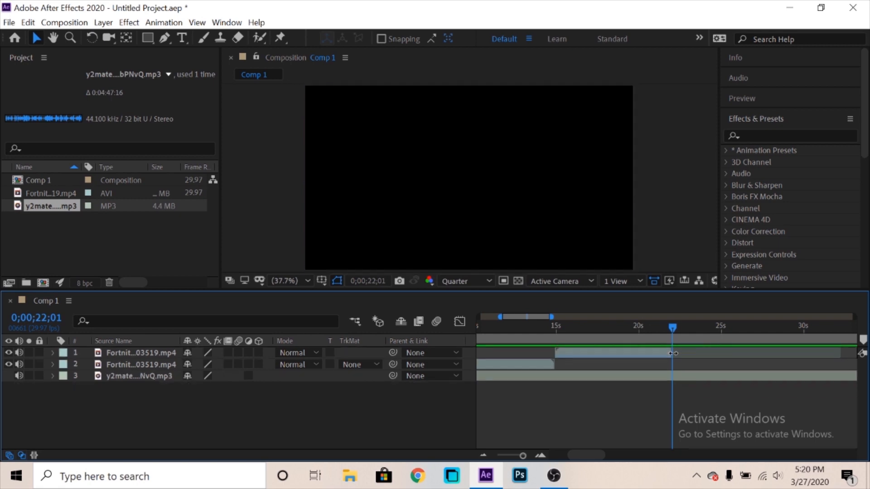
# Step: Duplicate the trimmed clip and place a time-reversed copy directly after it at 0;00;22;01
pyautogui.click(650, 353)
pyautogui.hotkey('ctrl', 'd')
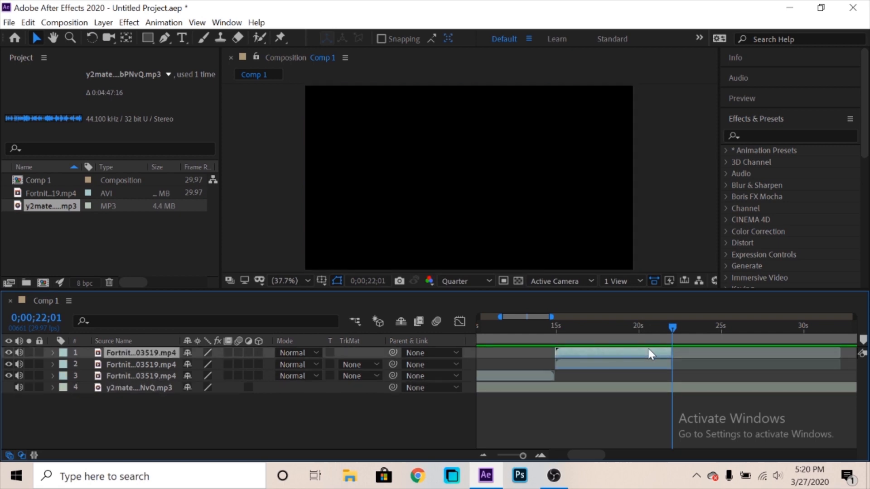
pyautogui.click(103, 22)
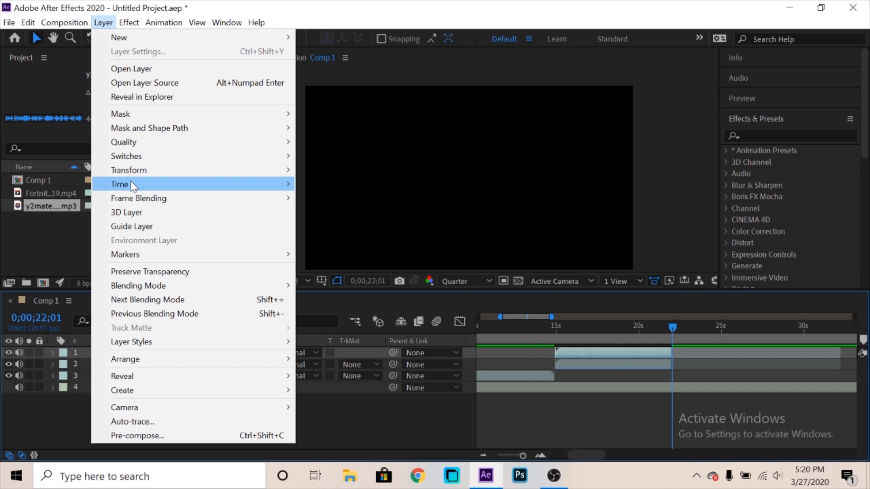
pyautogui.moveTo(176, 185)
pyautogui.click(353, 204)
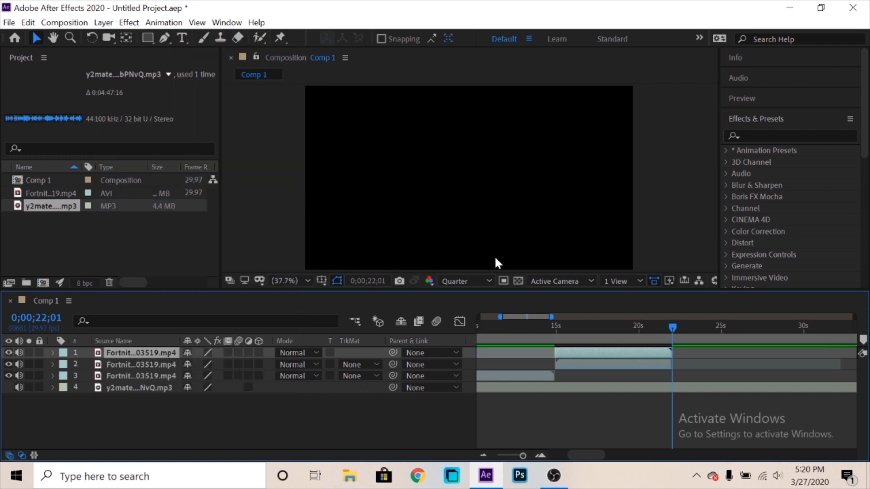
pyautogui.moveTo(564, 351); pyautogui.dragTo(681, 350)
# Step: Replay the transition into the newest clip from 0;00;18;27 and 0;00;20;25 to check it against the music beat
pyautogui.click(619, 336)
pyautogui.press('space')
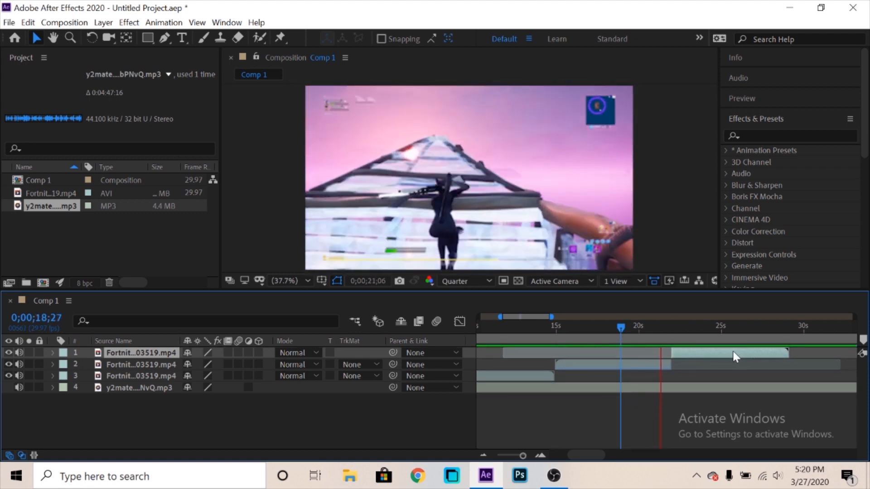
pyautogui.press('space')
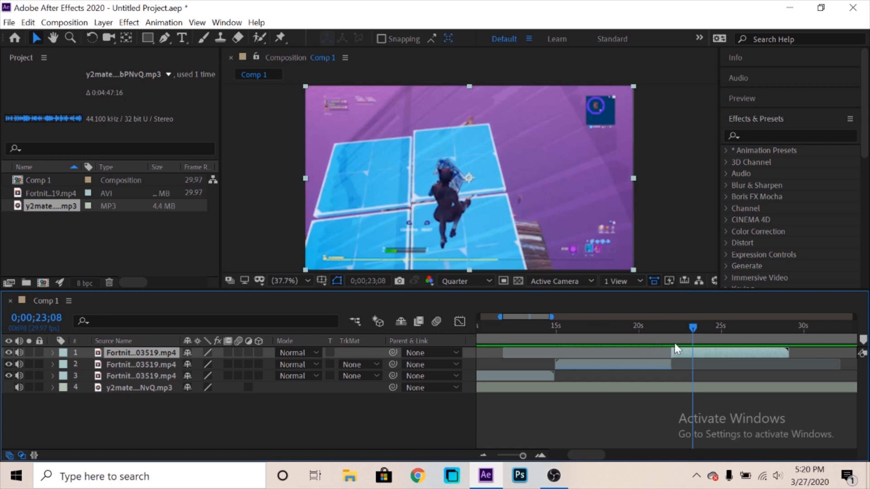
pyautogui.moveTo(691, 345); pyautogui.dragTo(653, 343)
pyautogui.press('space')
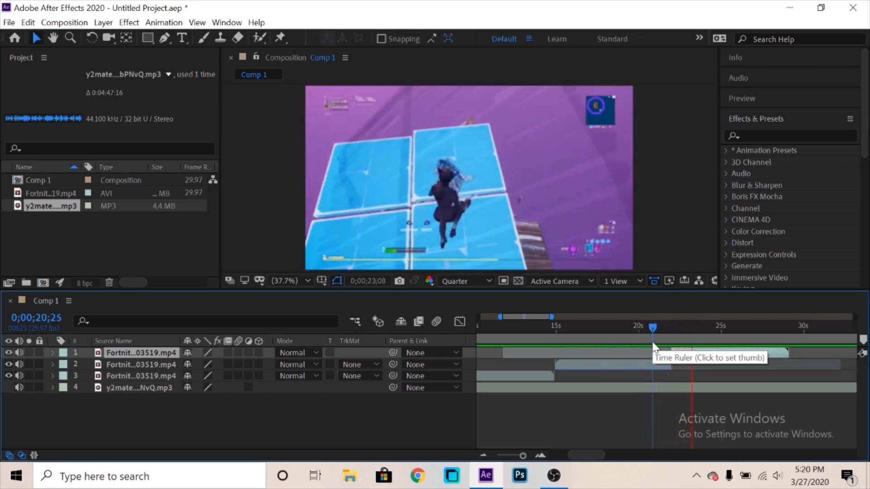
pyautogui.moveTo(705, 333); pyautogui.dragTo(695, 338)
pyautogui.press('space')
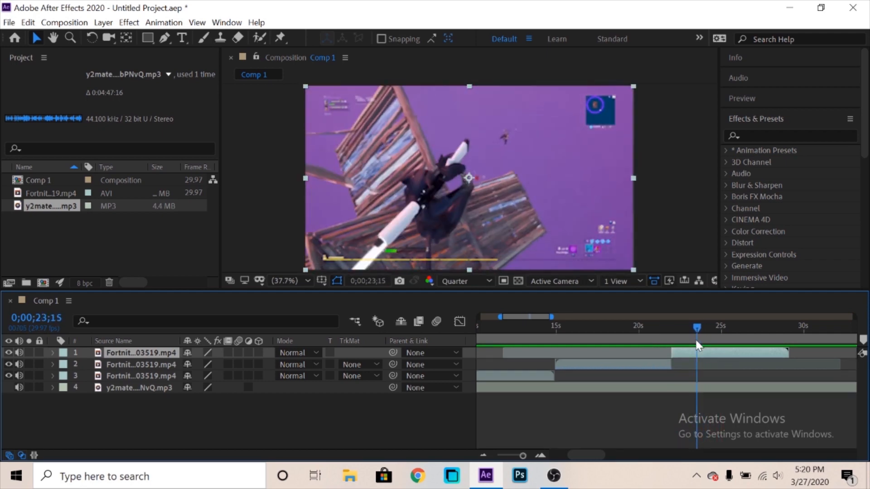
pyautogui.click(665, 336)
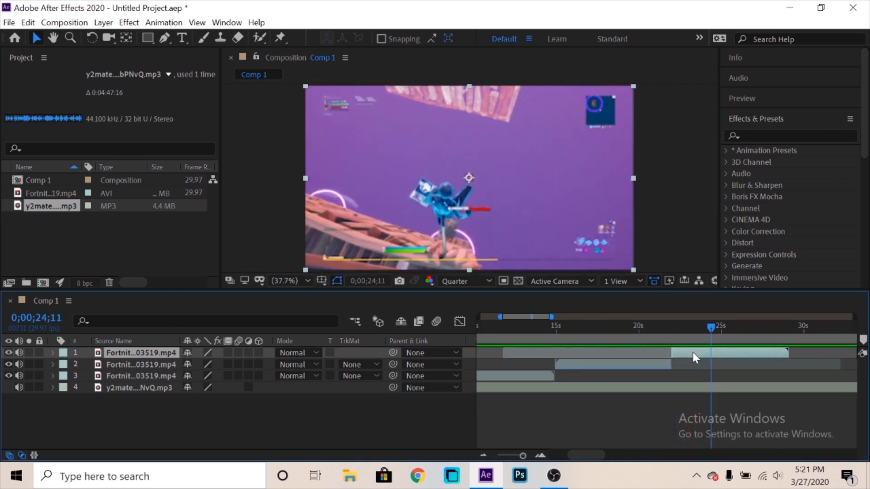
# Step: Shift the newest clip slightly later and extend the adjoining clip edges to close the gap, replaying from 0;00;19;23
pyautogui.click(696, 357)
pyautogui.moveTo(696, 355); pyautogui.dragTo(699, 356)
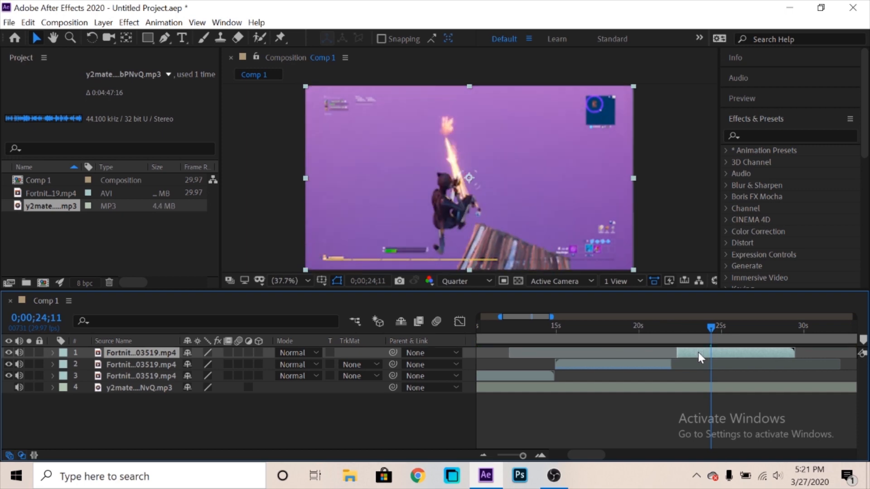
pyautogui.click(674, 365)
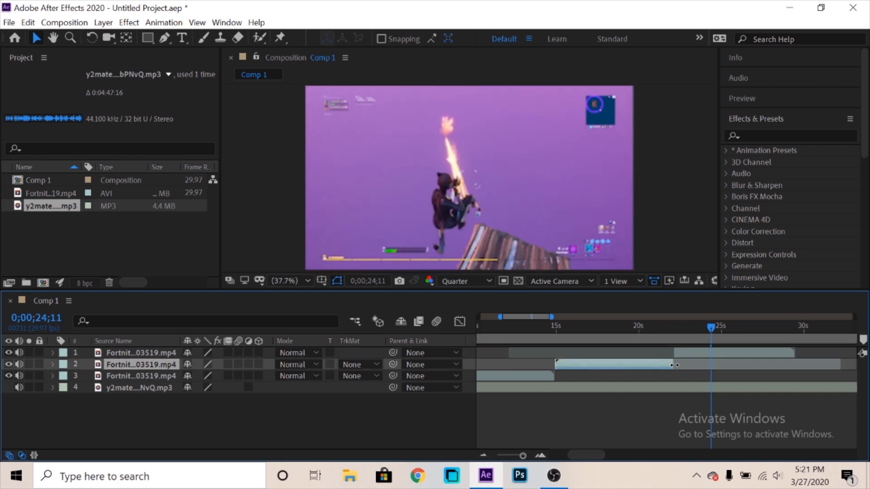
pyautogui.moveTo(675, 338); pyautogui.dragTo(674, 336)
pyautogui.click(635, 340)
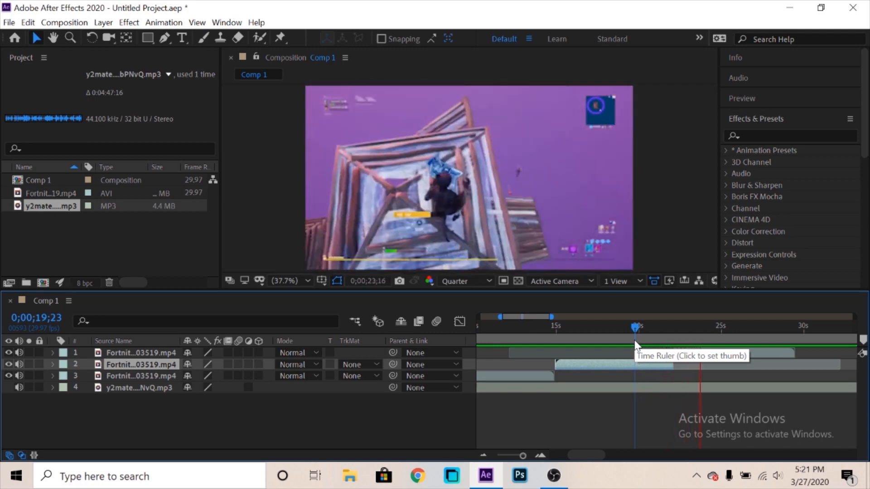
# Step: Split the newest Fortnite clip at 0;00;23;10 and again at 0;00;23;17
pyautogui.moveTo(660, 337); pyautogui.dragTo(695, 349)
pyautogui.click(695, 349)
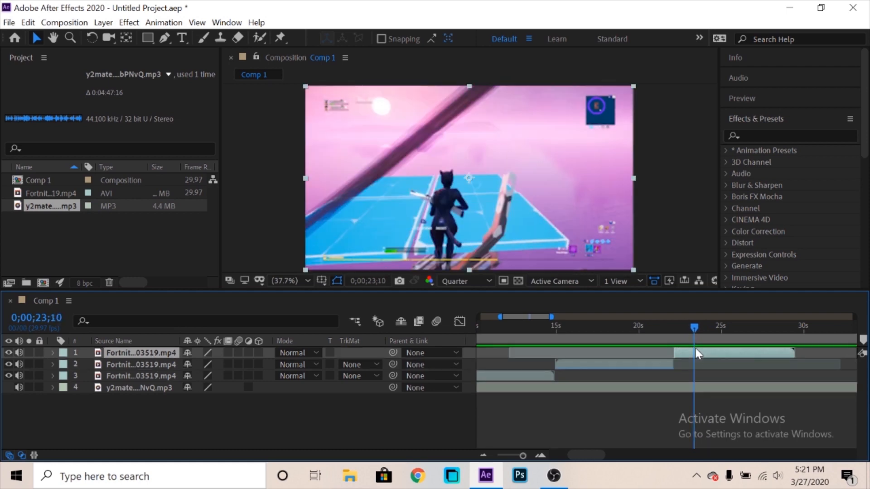
pyautogui.hotkey('ctrl', 'shift', 'd')
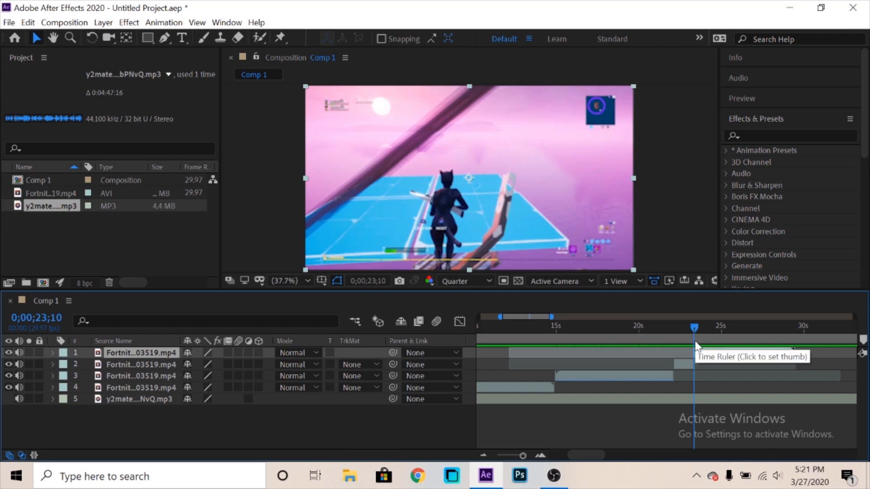
pyautogui.press('space')
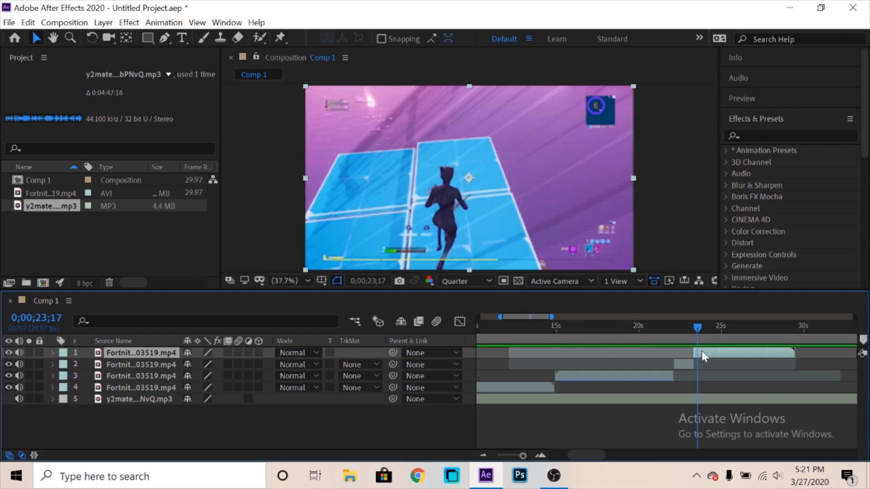
pyautogui.hotkey('ctrl', 'shift', 'd')
# Step: Split the remaining clip at 0;00;24;04 and delete the piece between 0;00;23;17 and that cut
pyautogui.moveTo(702, 339)
pyautogui.mouseDown()
pyautogui.moveTo(723, 340)
pyautogui.moveTo(704, 336)
pyautogui.moveTo(707, 350)
pyautogui.mouseUp()
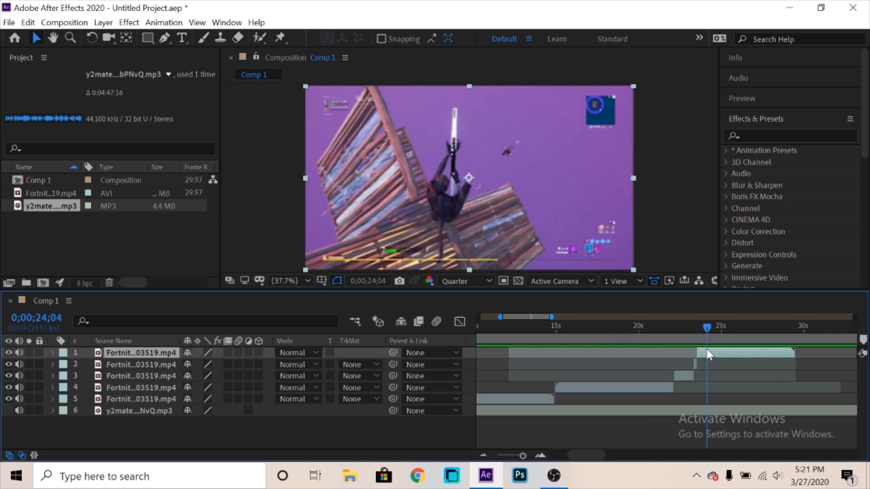
pyautogui.hotkey('ctrl', 'shift', 'd')
pyautogui.click(702, 365)
pyautogui.press('Delete')
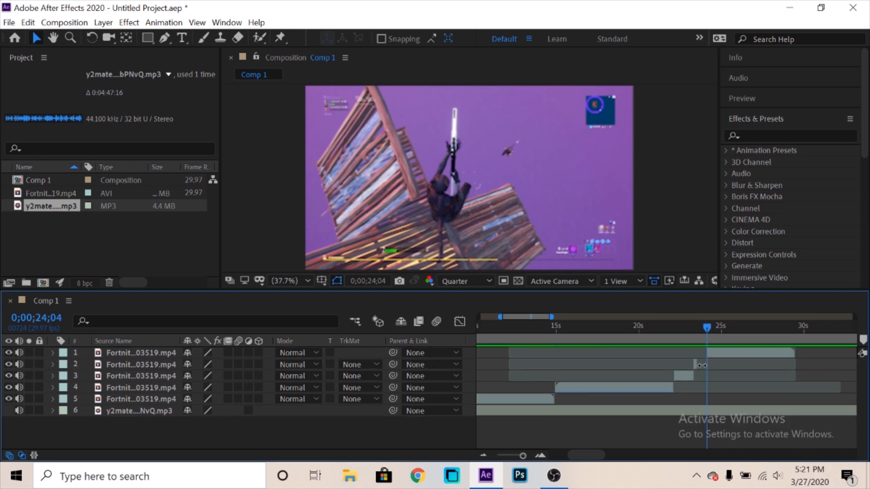
# Step: Duplicate the short clip slice between 0;00;23;10 and 0;00;23;17 three times
pyautogui.click(698, 363)
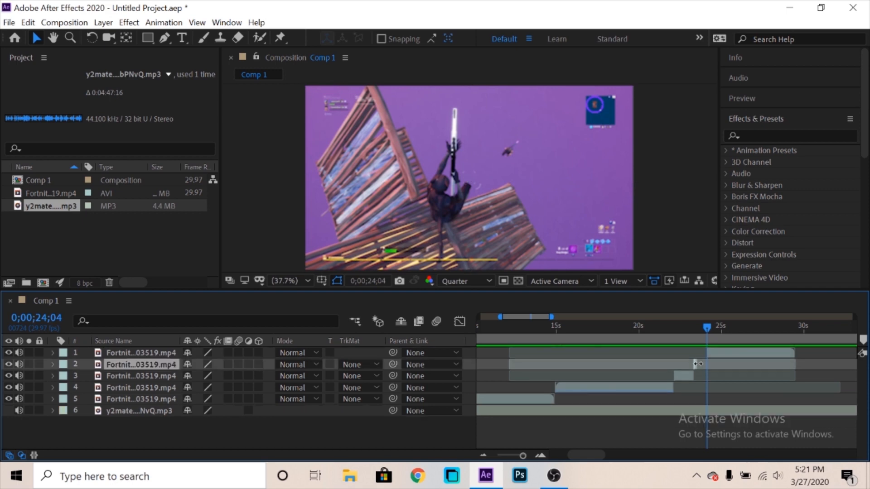
pyautogui.hotkey('ctrl', 'd')
pyautogui.hotkey('ctrl', 'd')
pyautogui.hotkey('ctrl', 'd')
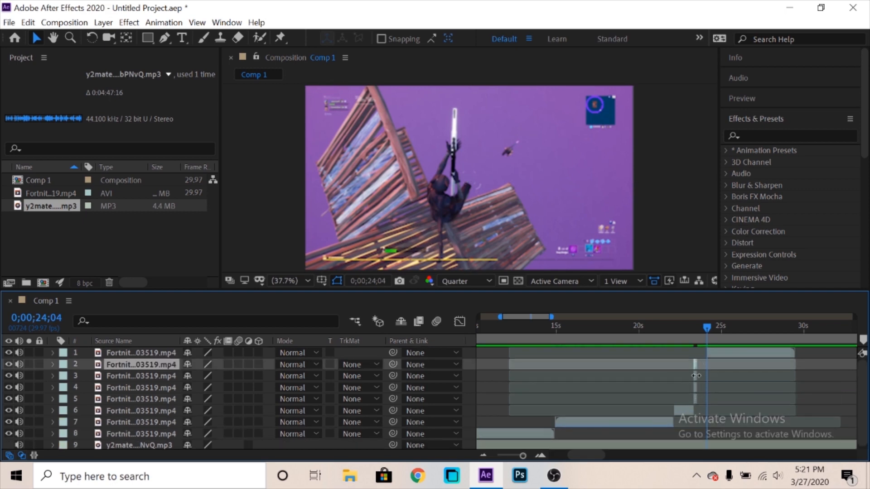
# Step: Stagger the four slices end to end, move the remaining clip behind them, and preview the repeated cuts
pyautogui.moveTo(694, 341); pyautogui.dragTo(694, 343)
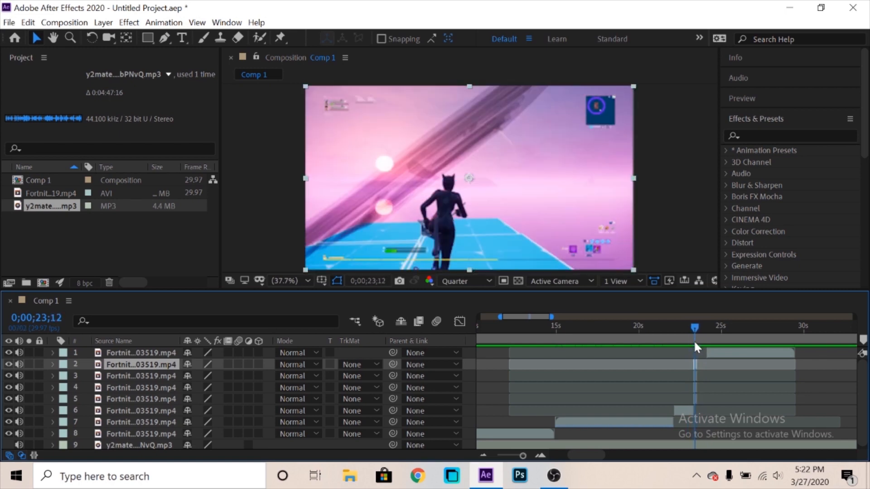
pyautogui.click(540, 456)
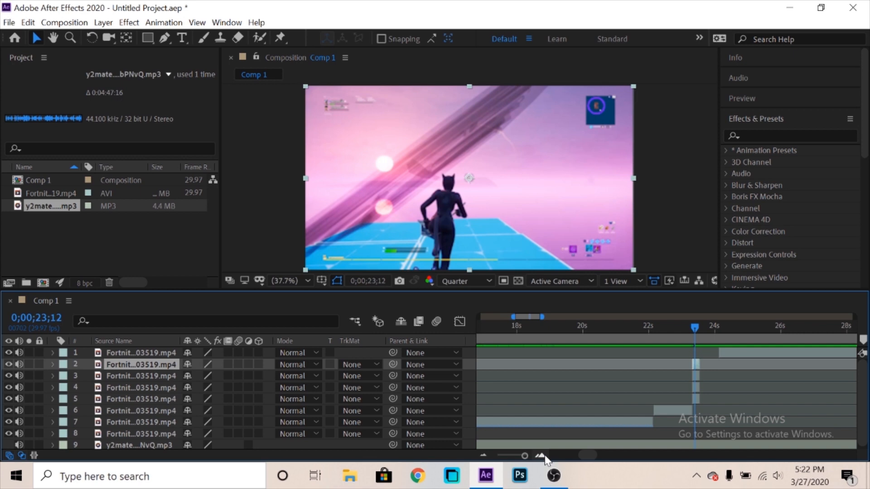
pyautogui.click(542, 456)
pyautogui.moveTo(700, 387); pyautogui.dragTo(751, 351)
pyautogui.moveTo(685, 333); pyautogui.dragTo(662, 334)
pyautogui.press('space')
# Step: Shorten the first slice by pulling in its end and delete the three longer copies that follow it
pyautogui.moveTo(706, 395); pyautogui.dragTo(701, 395)
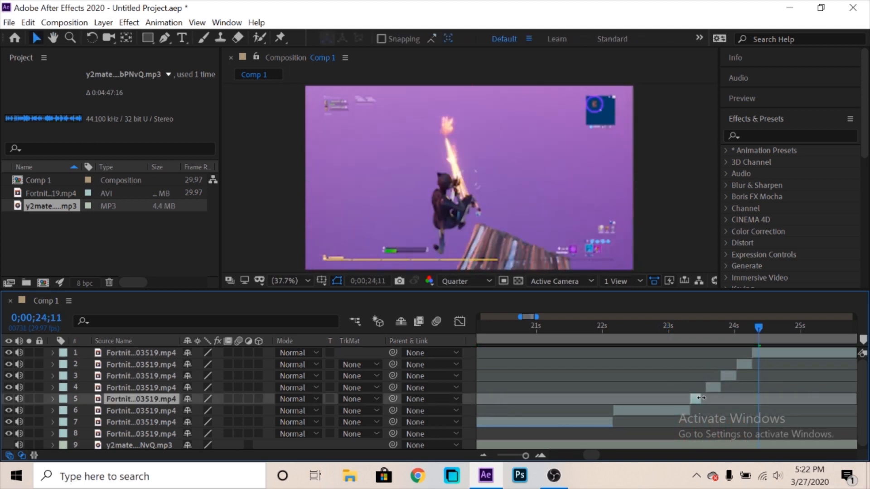
pyautogui.click(708, 387)
pyautogui.press('Delete')
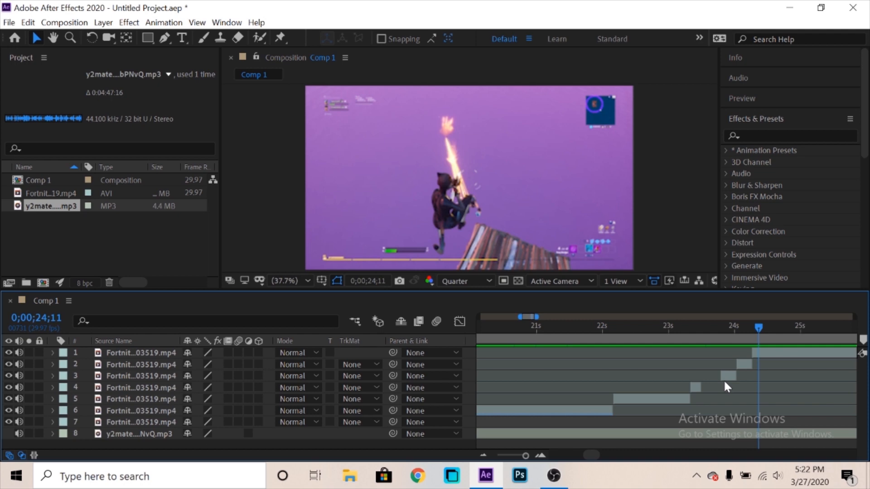
pyautogui.click(724, 379)
pyautogui.press('Delete')
pyautogui.click(739, 373)
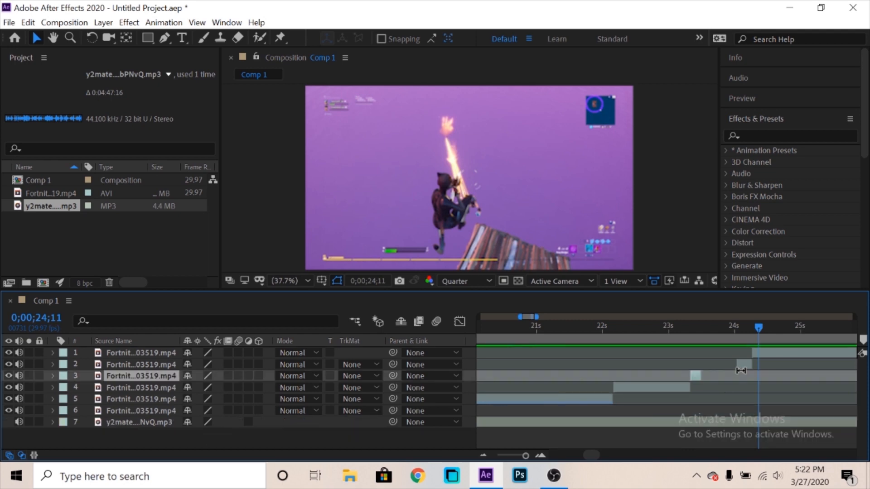
pyautogui.click(741, 365)
pyautogui.press('Delete')
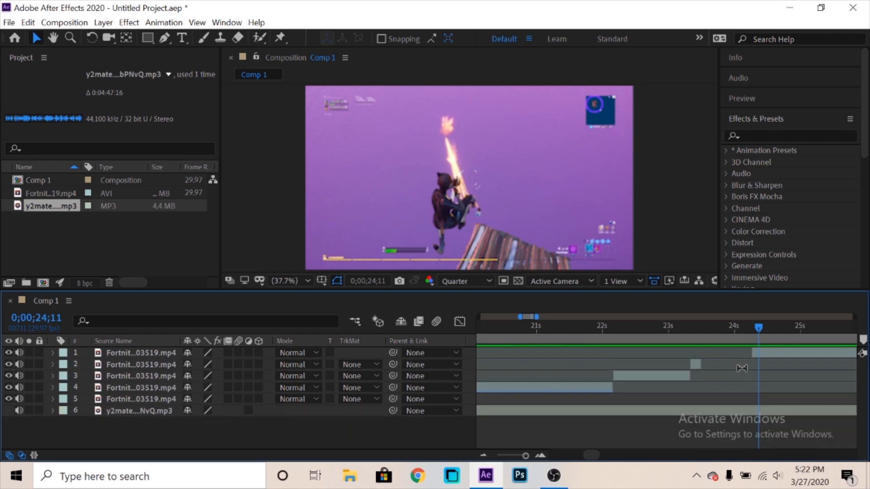
# Step: Duplicate the shortened slice three times and arrange the copies end to end directly after it
pyautogui.click(700, 368)
pyautogui.hotkey('ctrl', 'd')
pyautogui.hotkey('ctrl', 'd')
pyautogui.hotkey('ctrl', 'd')
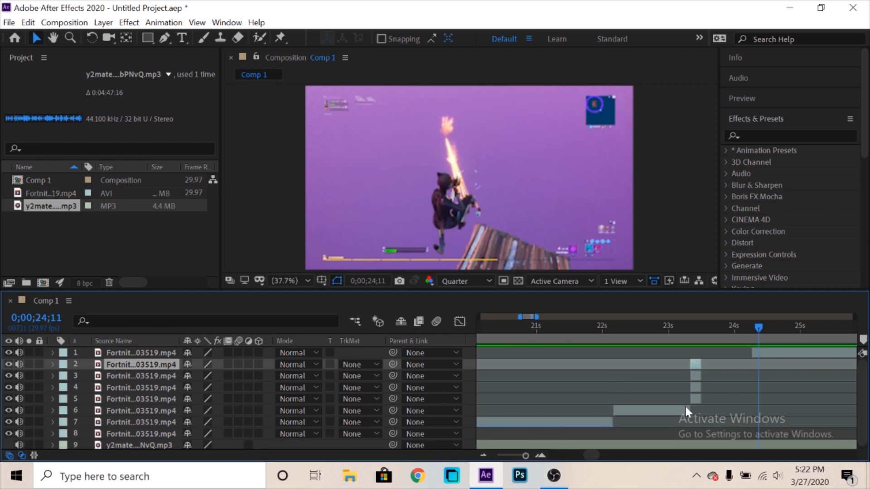
pyautogui.click(699, 386)
pyautogui.moveTo(697, 387); pyautogui.dragTo(729, 365)
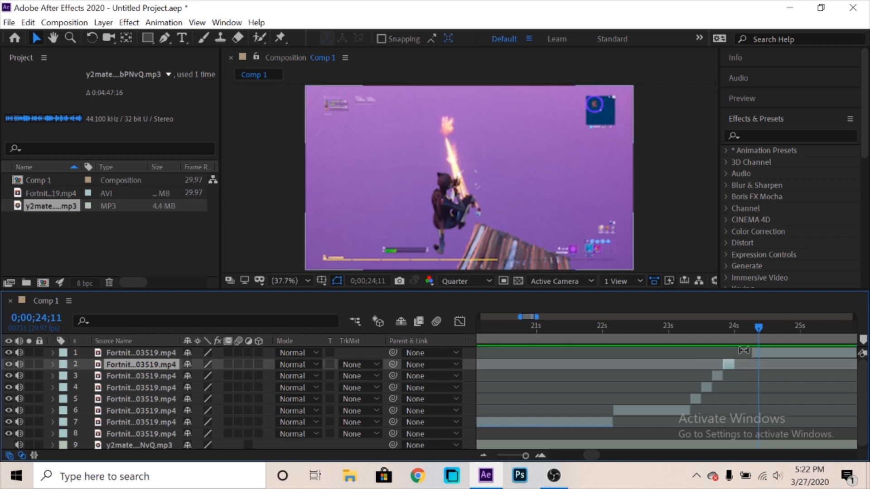
# Step: Add one more copy of the slice at the end of the row, butt the remaining clip against it, and preview the cuts
pyautogui.hotkey('ctrl', 'd')
pyautogui.moveTo(727, 366); pyautogui.dragTo(742, 352)
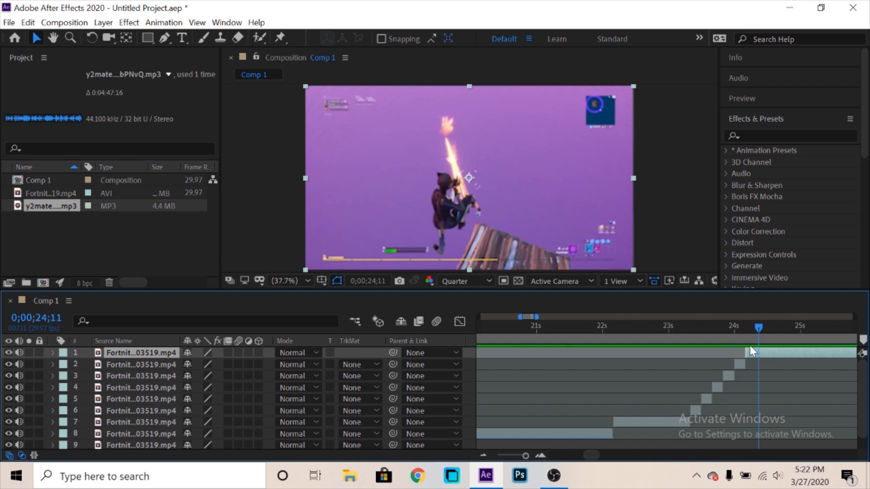
pyautogui.press('space')
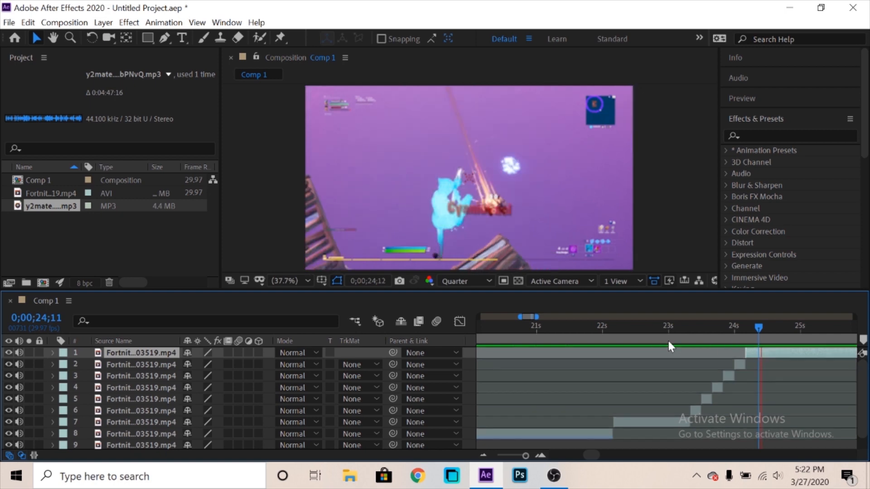
pyautogui.click(644, 344)
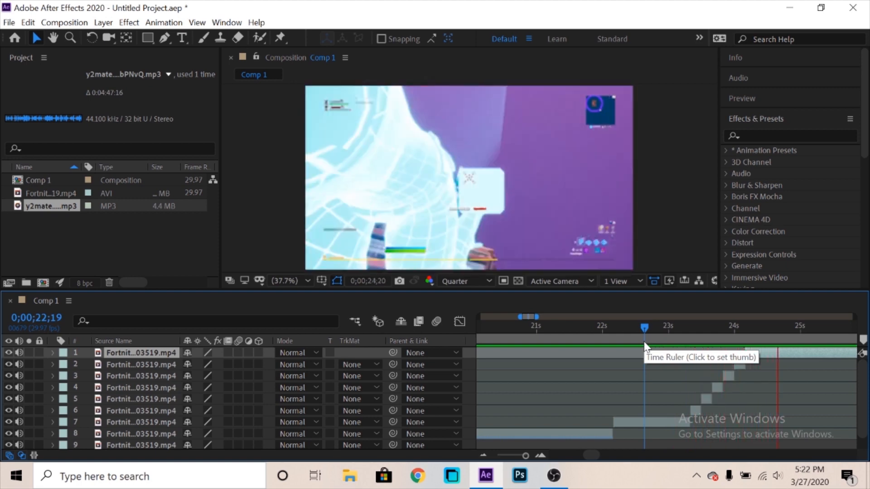
pyautogui.click(689, 342)
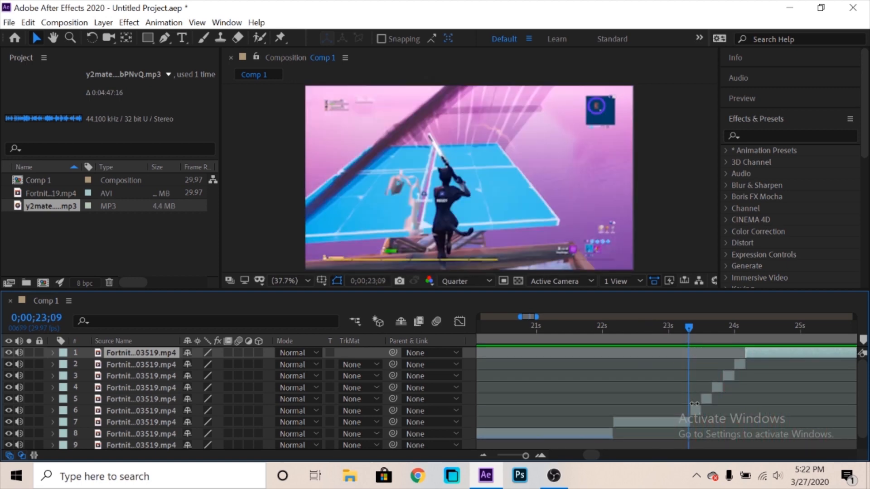
# Step: Shorten the first slice, which starts at 0;00;23;10, to about three frames and delete the four longer copies after it
pyautogui.click(695, 410)
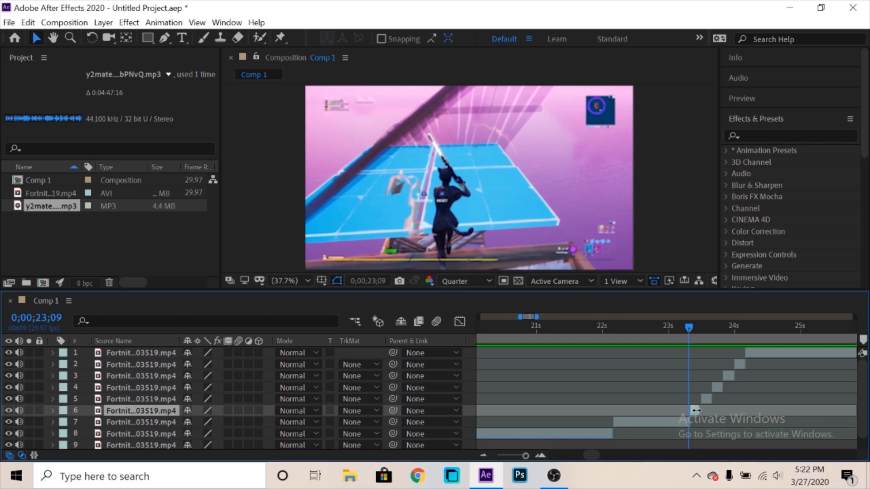
pyautogui.click(707, 399)
pyautogui.press('Delete')
pyautogui.click(717, 387)
pyautogui.press('Delete')
pyautogui.click(727, 375)
pyautogui.press('Delete')
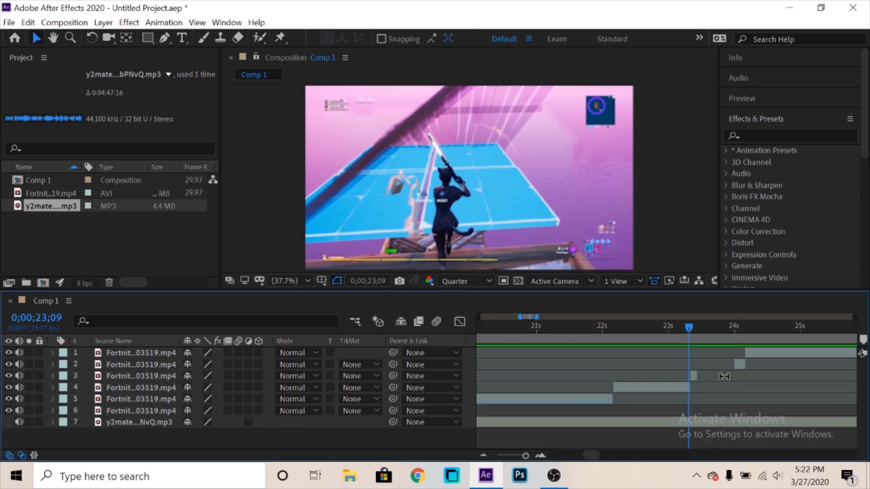
pyautogui.click(736, 364)
pyautogui.press('Delete')
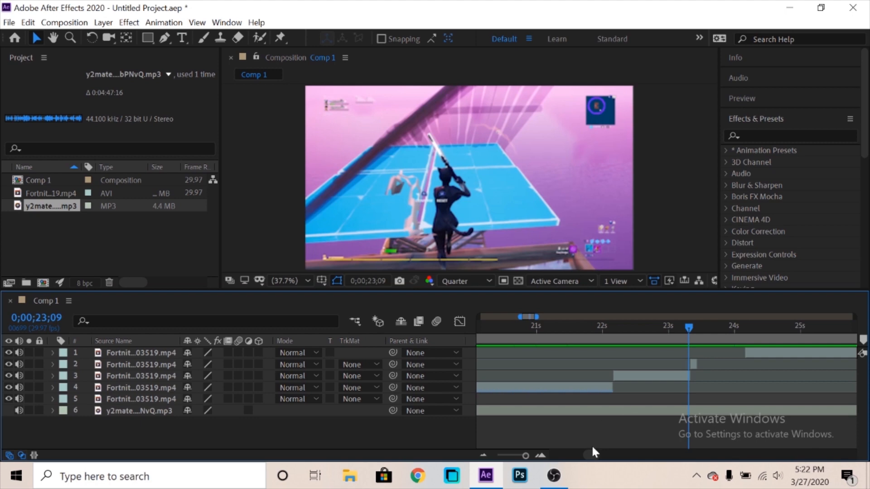
# Step: Trim the slice at 0;00;23;10 to two frames, then duplicate it twice and place the copies end to end
pyautogui.click(541, 455)
pyautogui.click(743, 364)
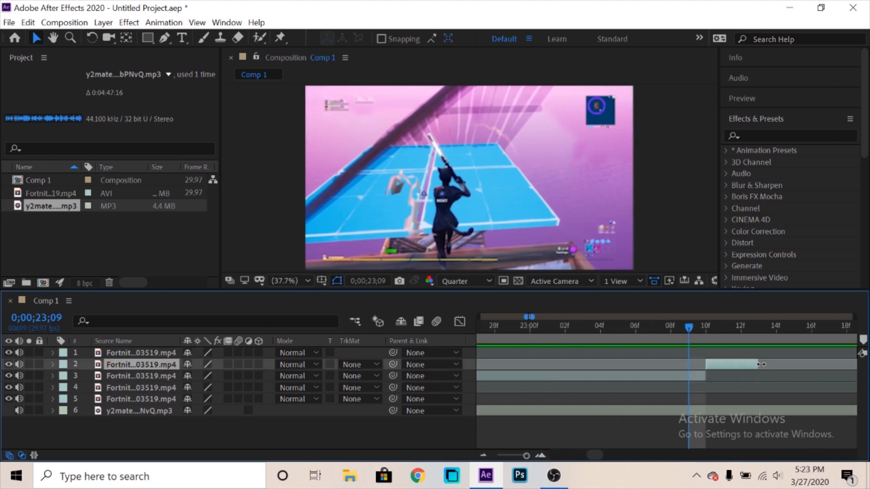
pyautogui.moveTo(756, 366); pyautogui.dragTo(739, 365)
pyautogui.hotkey('ctrl', 'd')
pyautogui.hotkey('ctrl', 'd')
pyautogui.moveTo(721, 376); pyautogui.dragTo(790, 361)
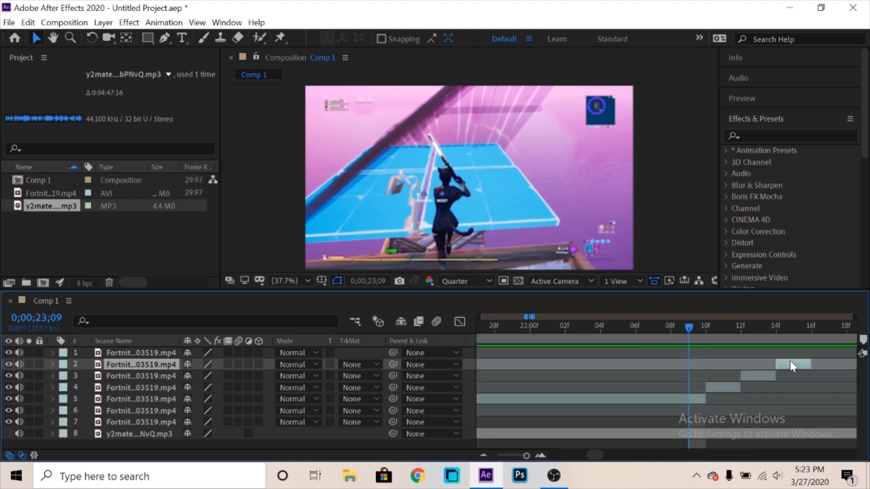
# Step: Duplicate the last two-frame slice three times and stagger the copies end to end up to about 0;00;23;22
pyautogui.moveTo(597, 457); pyautogui.dragTo(599, 457)
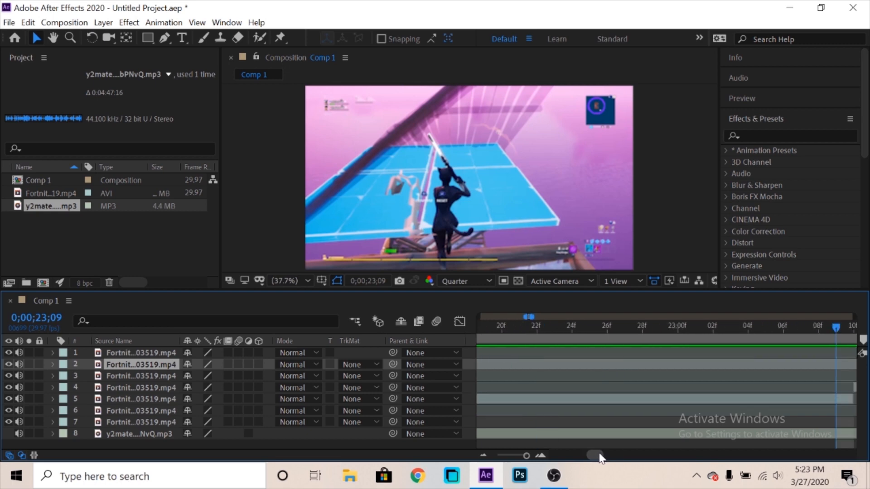
pyautogui.click(484, 457)
pyautogui.click(484, 456)
pyautogui.moveTo(594, 459); pyautogui.dragTo(595, 457)
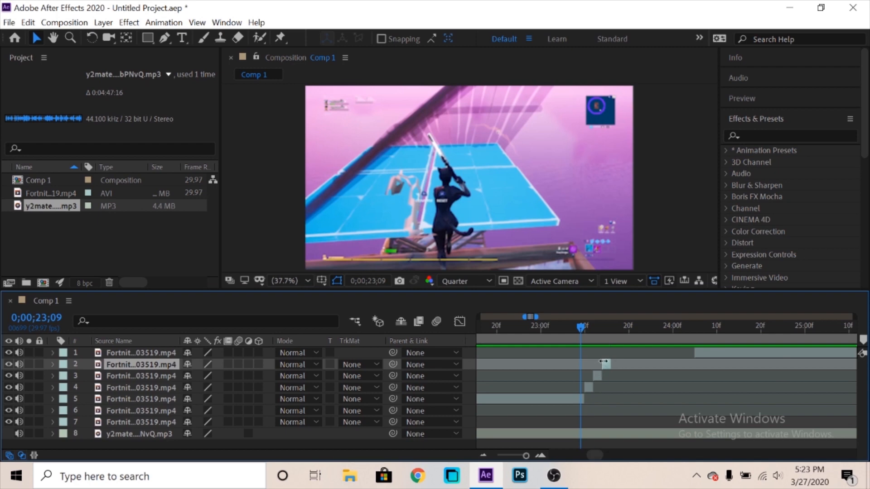
pyautogui.hotkey('ctrl', 'd')
pyautogui.hotkey('ctrl', 'd')
pyautogui.hotkey('ctrl', 'd')
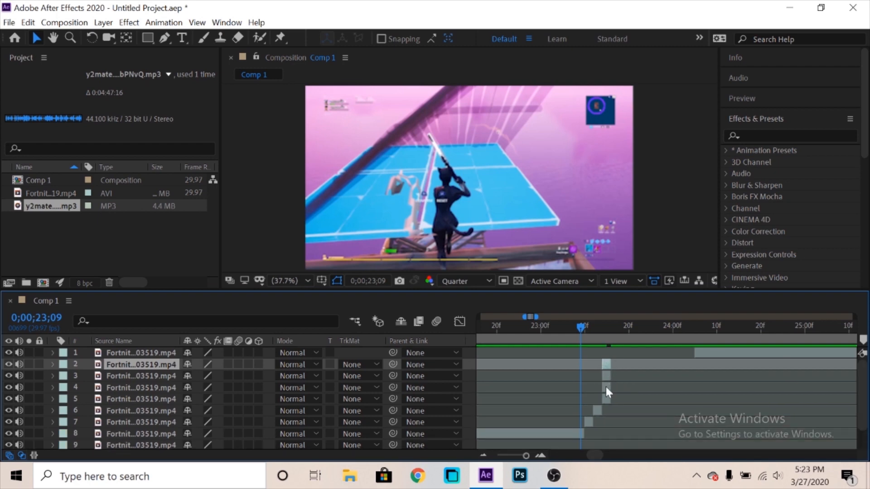
pyautogui.click(605, 386)
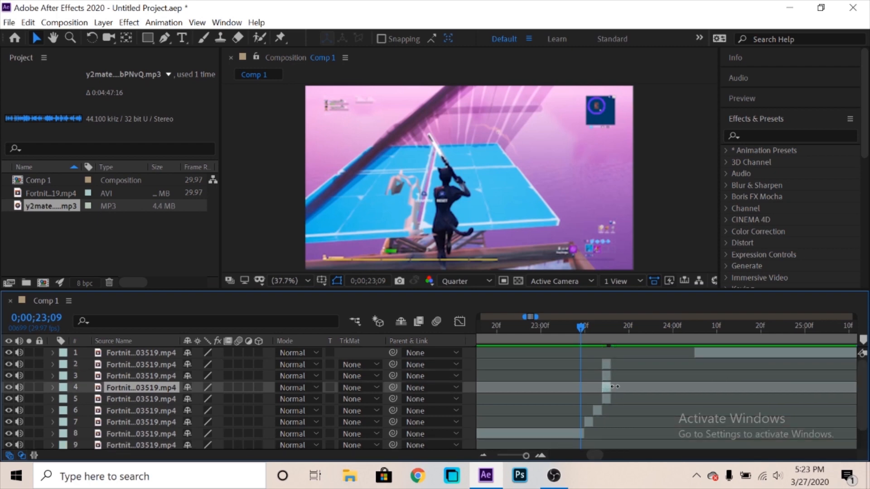
pyautogui.click(540, 455)
pyautogui.moveTo(634, 387); pyautogui.dragTo(685, 368)
pyautogui.click(634, 375)
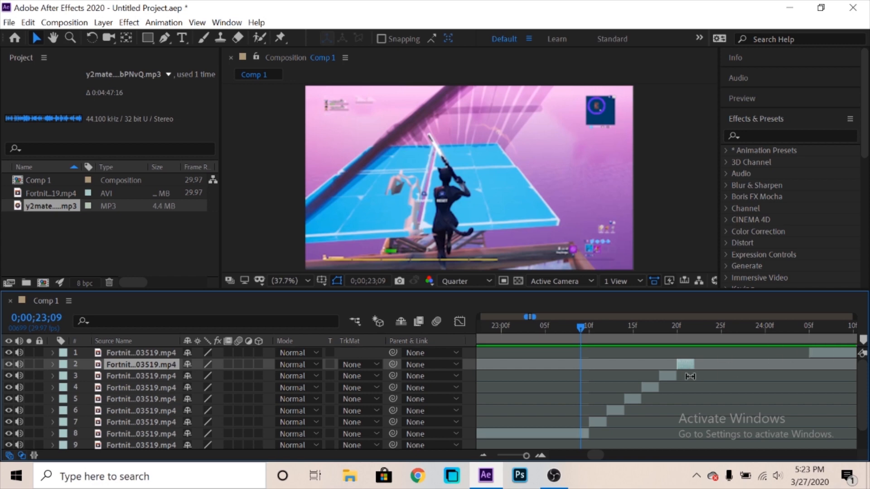
# Step: Add two more end-to-end slice copies up to about 0;00;23;26 and bring the start of the remaining clip against the last one
pyautogui.hotkey('ctrl', 'd')
pyautogui.hotkey('ctrl', 'd')
pyautogui.moveTo(687, 375); pyautogui.dragTo(721, 366)
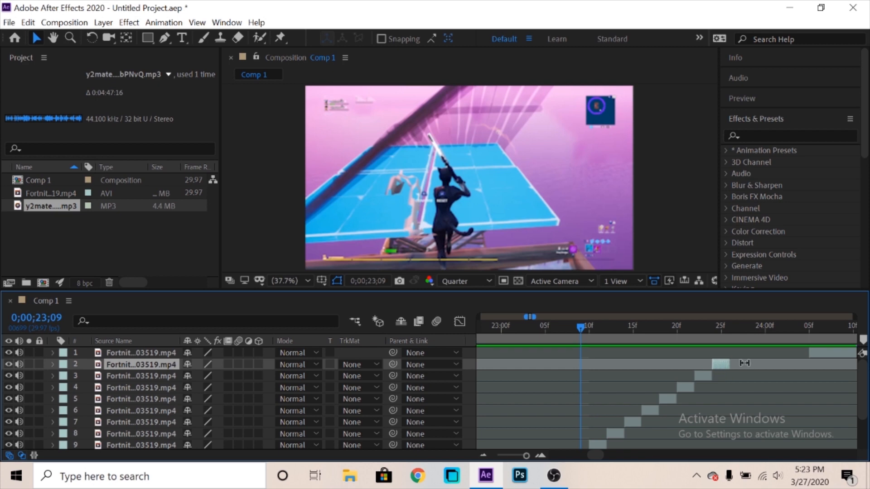
pyautogui.click(809, 354)
pyautogui.moveTo(809, 353); pyautogui.dragTo(730, 353)
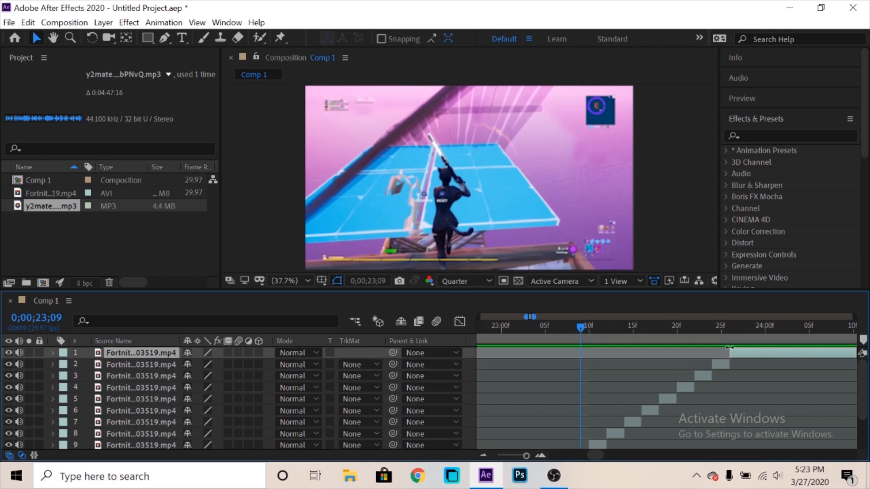
# Step: Preview the repeated slices from 0;00;23;01 and step the current time back to 0;00;22;19
pyautogui.click(725, 334)
pyautogui.click(720, 335)
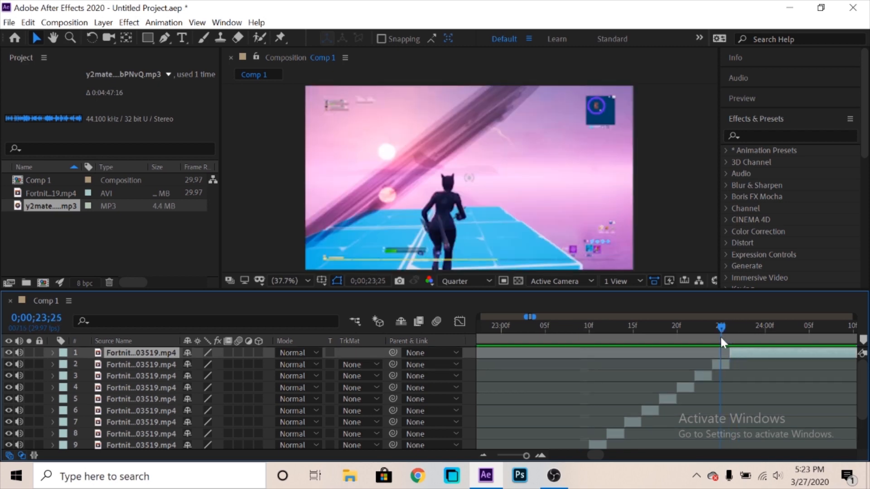
pyautogui.click(544, 334)
pyautogui.click(509, 334)
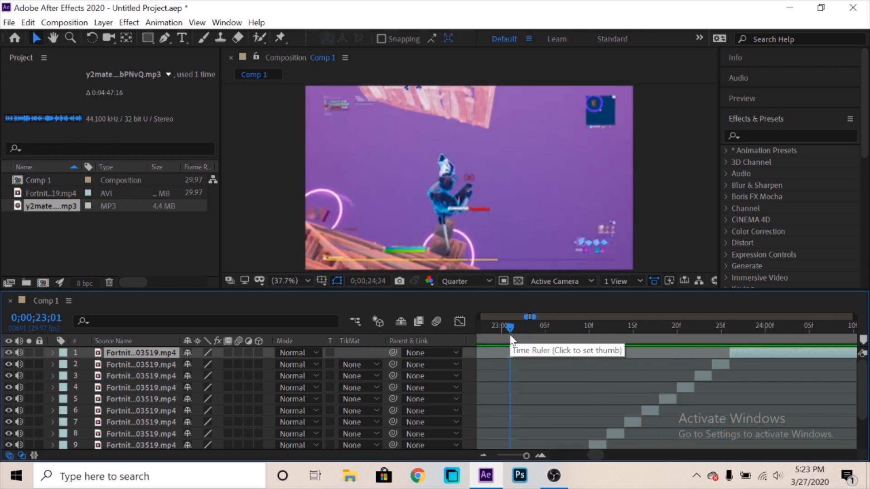
pyautogui.press('pageup')
pyautogui.press('pageup')
pyautogui.press('pageup')
pyautogui.press('pageup')
pyautogui.press('pageup')
pyautogui.press('pageup')
pyautogui.press('pageup')
pyautogui.press('pageup')
pyautogui.press('pageup')
pyautogui.press('pageup')
pyautogui.press('pageup')
pyautogui.press('pageup')
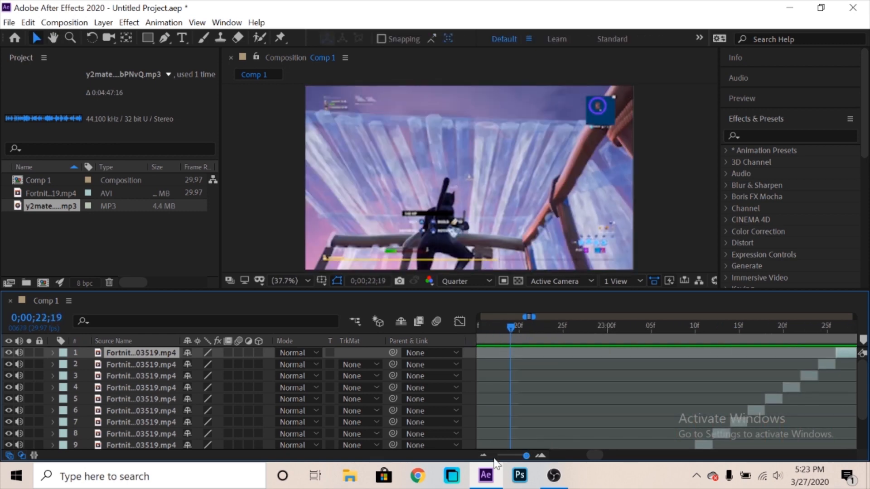
# Step: Review the whole stack of slices on the timeline and preview the edit from 0;00;22;03
pyautogui.click(481, 456)
pyautogui.click(482, 456)
pyautogui.click(481, 455)
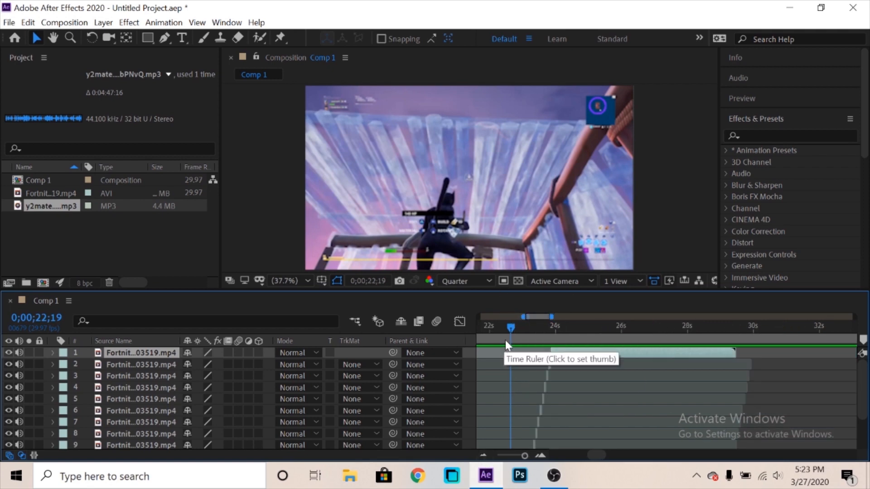
pyautogui.scroll(-1, 522, 378)
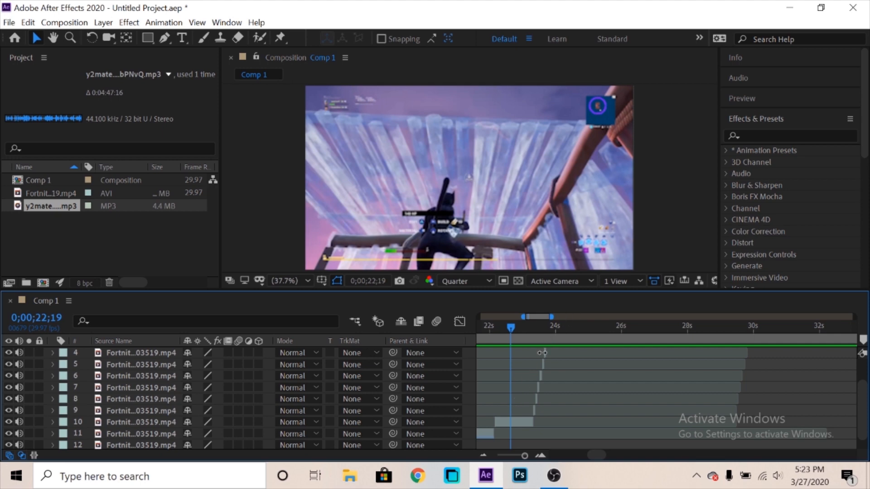
pyautogui.scroll(1, 548, 375)
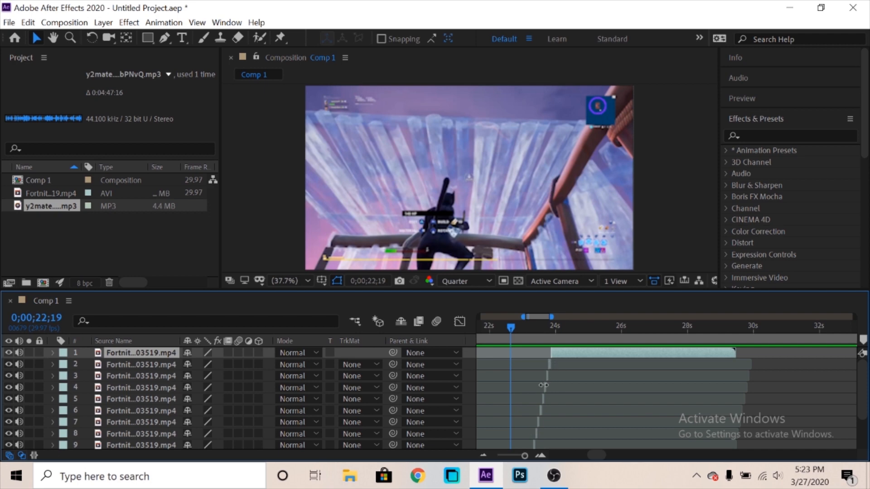
pyautogui.click(551, 338)
pyautogui.moveTo(551, 337); pyautogui.dragTo(492, 339)
pyautogui.press('space')
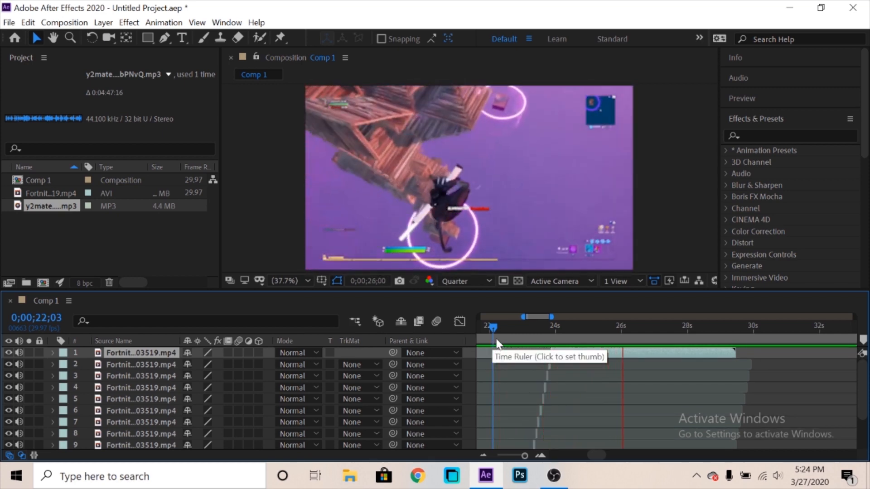
# Step: Split the last gameplay clip at 0;00;26;12 and apply the RSMB effect to the part after the cut
pyautogui.moveTo(572, 338); pyautogui.dragTo(634, 335)
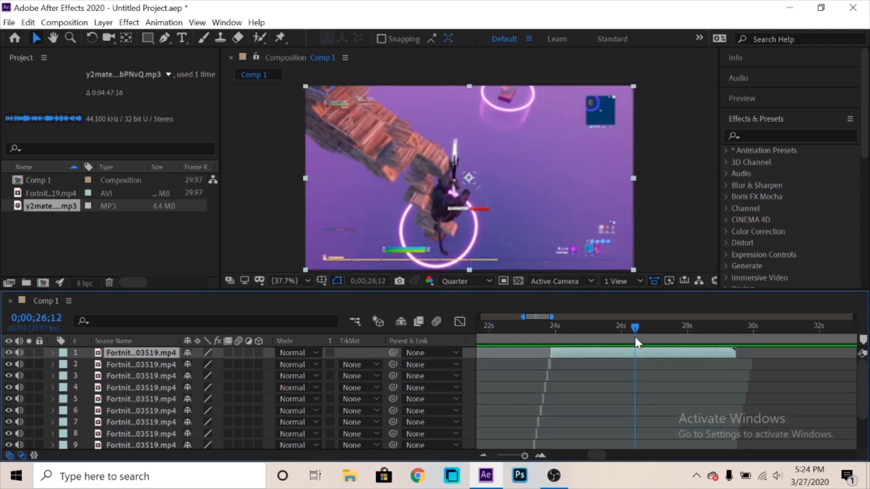
pyautogui.hotkey('ctrl', 'shift', 'd')
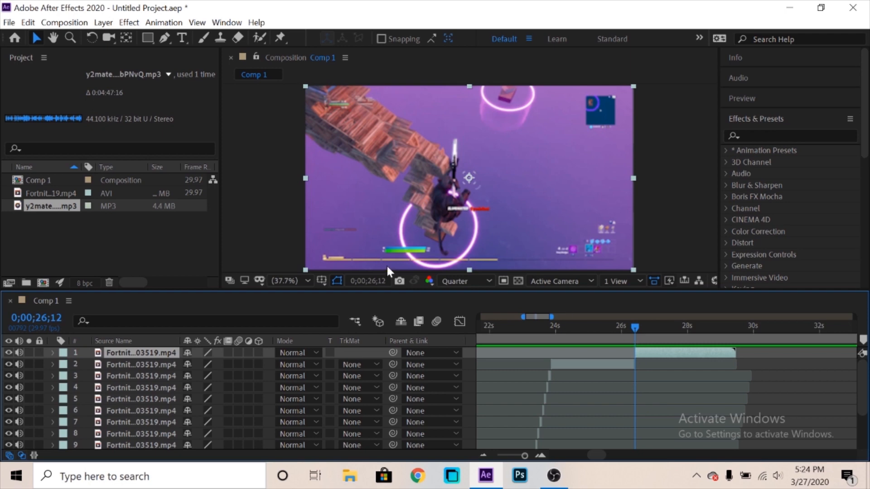
pyautogui.click(751, 137)
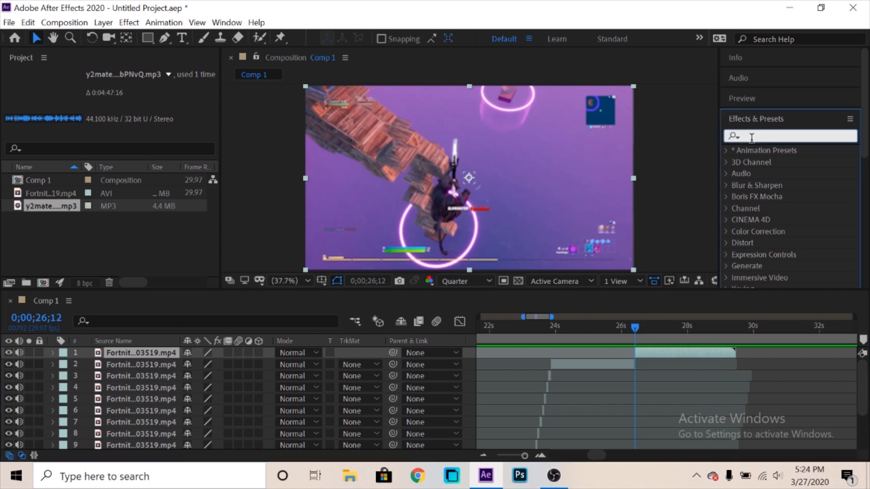
pyautogui.write('rsmb')
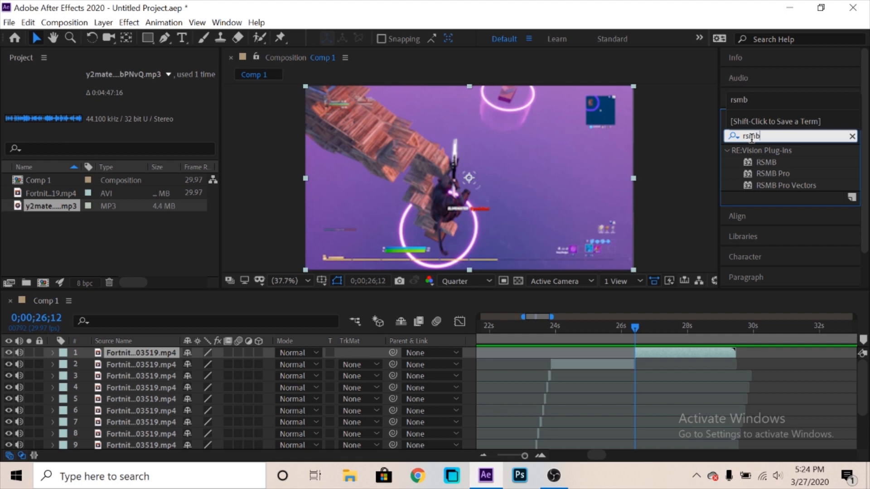
pyautogui.moveTo(697, 212); pyautogui.dragTo(647, 350)
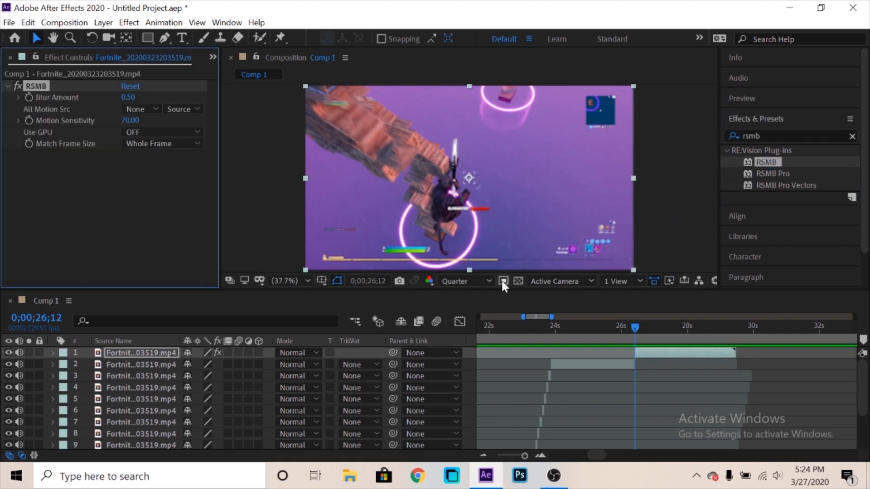
# Step: Delete the part of the last gameplay clip that follows the cut at 0;00;26;12
pyautogui.click(645, 355)
pyautogui.press('Delete')
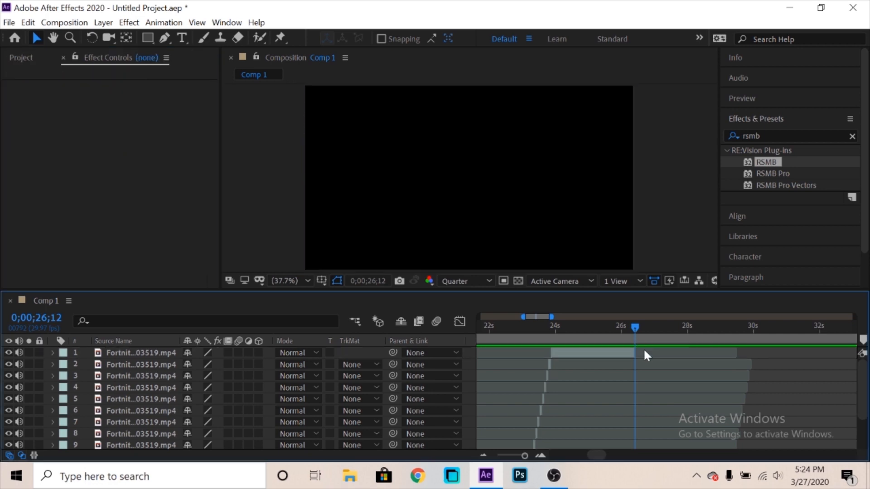
# Step: Apply the RSMB effect to the first gameplay clip at the start of the composition
pyautogui.press('Home')
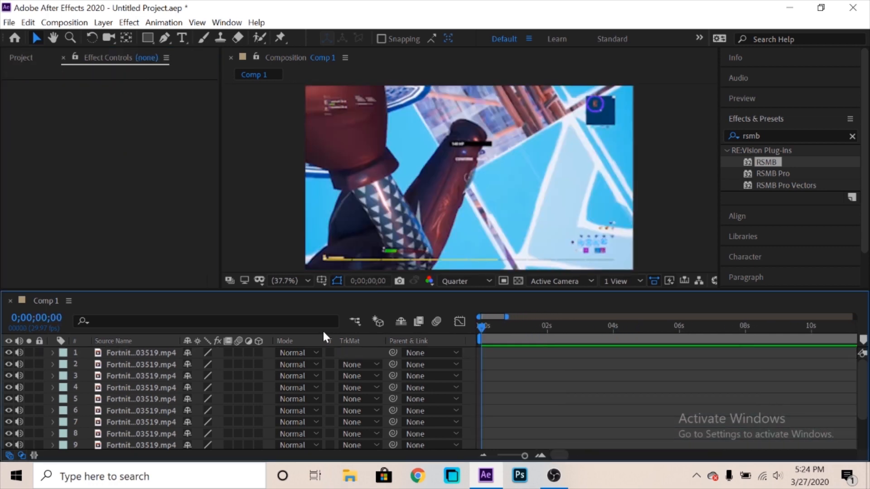
pyautogui.scroll(-2, 553, 399)
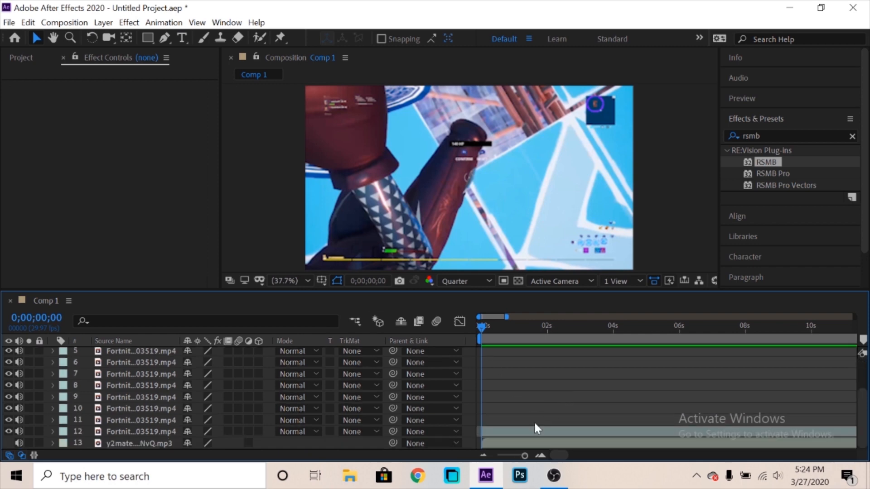
pyautogui.click(517, 434)
pyautogui.moveTo(762, 159); pyautogui.dragTo(535, 430)
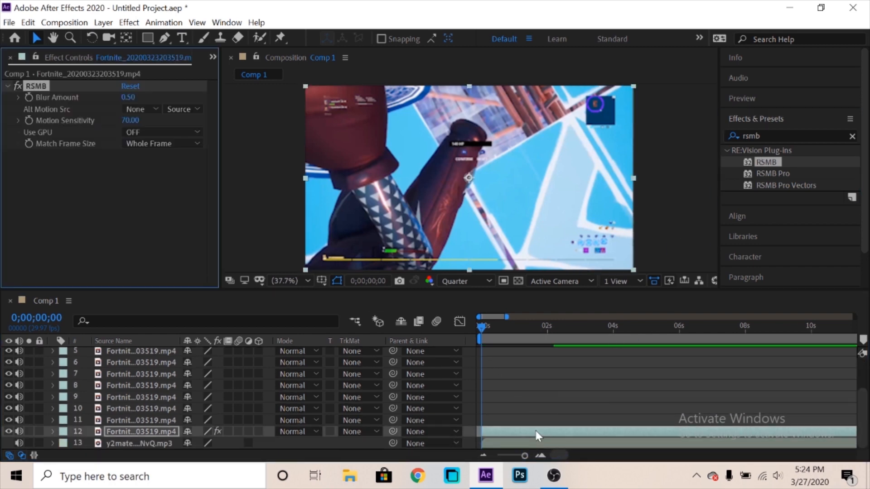
# Step: Set the RSMB Motion Sensitivity of the first gameplay clip to 50 and preview the composition from the start
pyautogui.click(130, 120)
pyautogui.write('50')
pyautogui.press('Return')
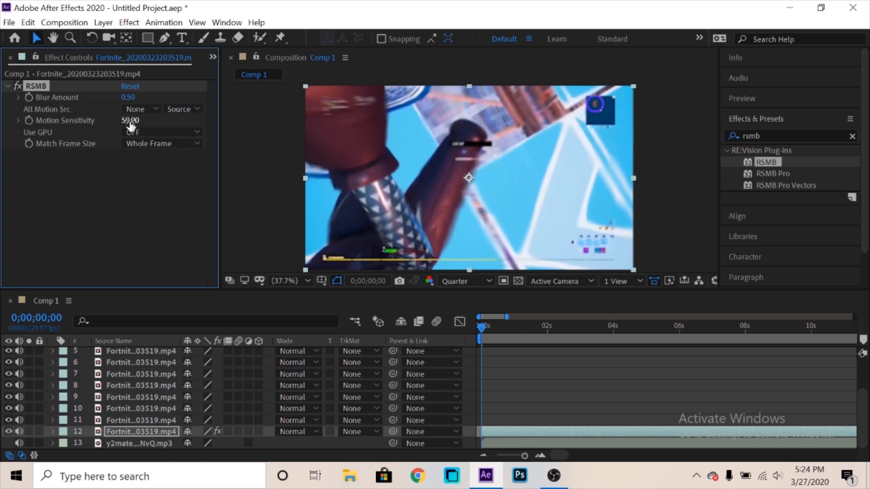
pyautogui.moveTo(484, 340); pyautogui.dragTo(458, 337)
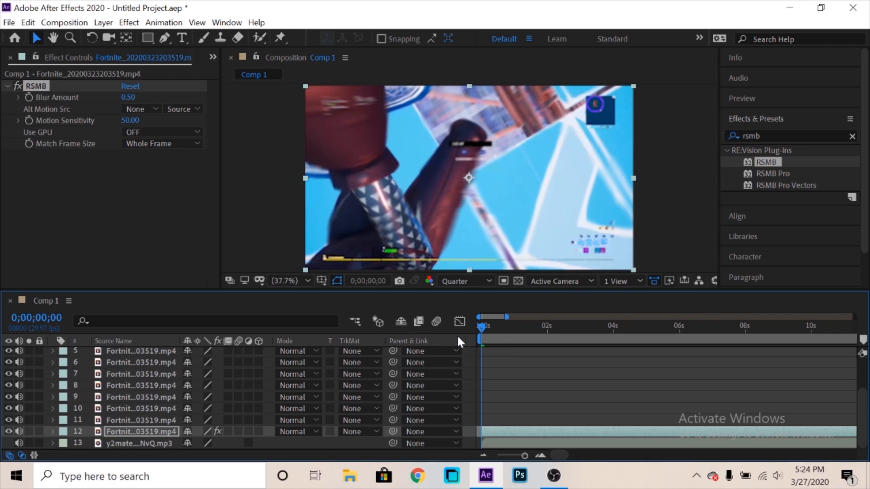
pyautogui.press('space')
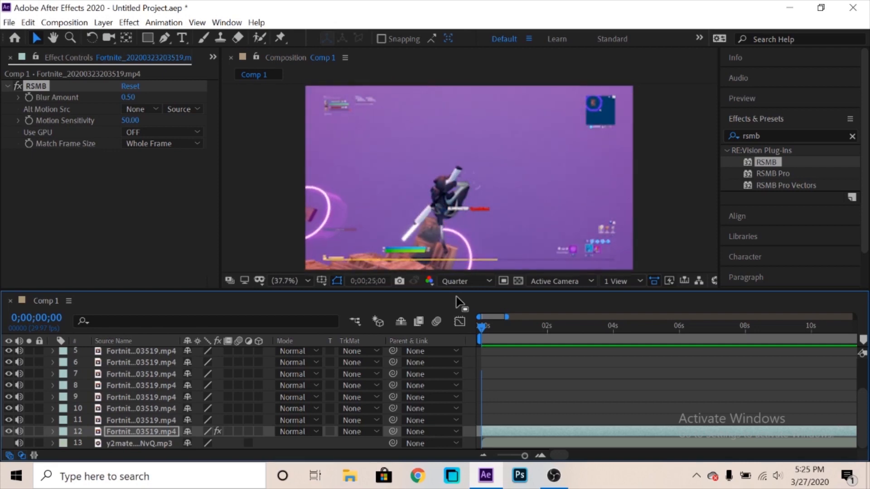
# Step: Preview the edit and review the gameplay footage between 0;00;21;29 and 0;00;22;29
pyautogui.press('space')
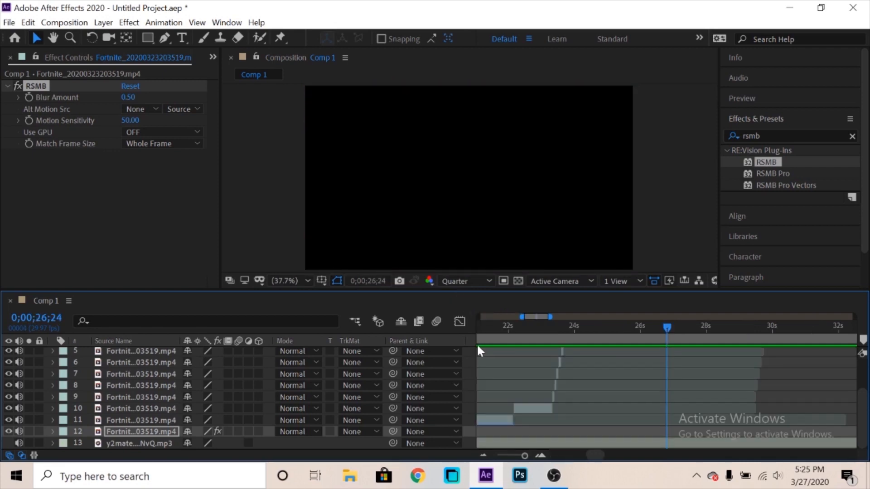
pyautogui.moveTo(488, 333); pyautogui.dragTo(439, 347)
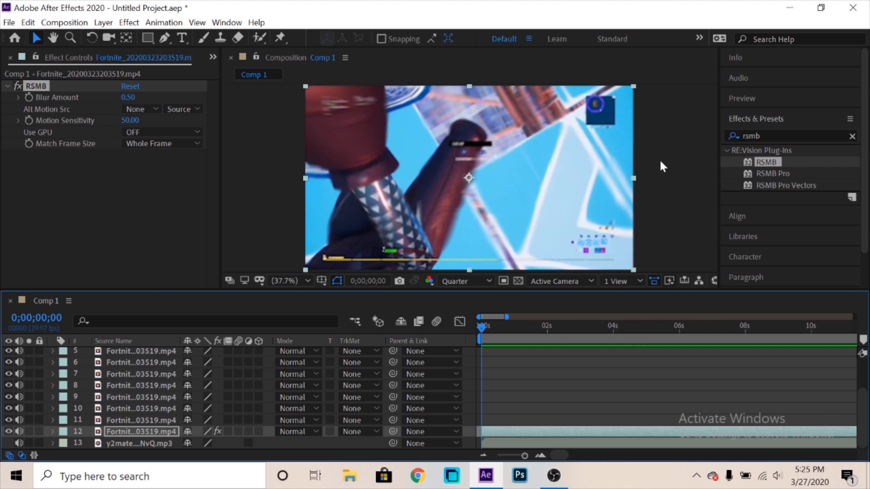
pyautogui.click(529, 341)
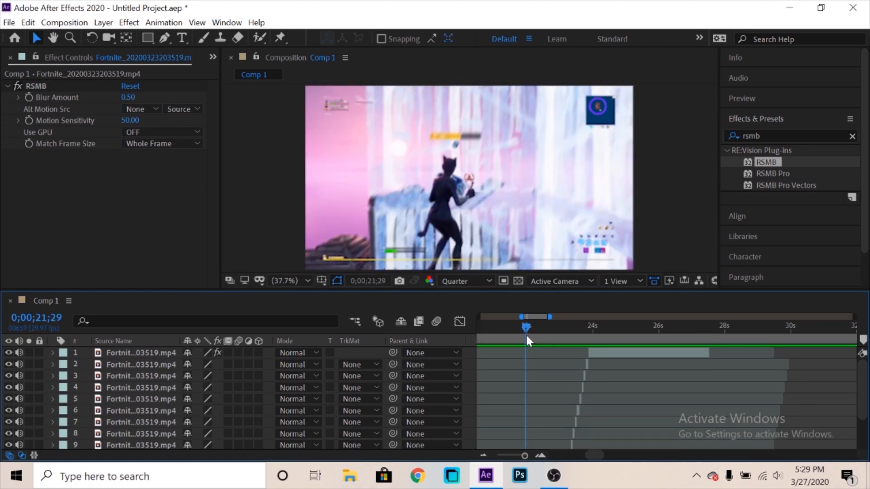
pyautogui.moveTo(526, 336); pyautogui.dragTo(559, 336)
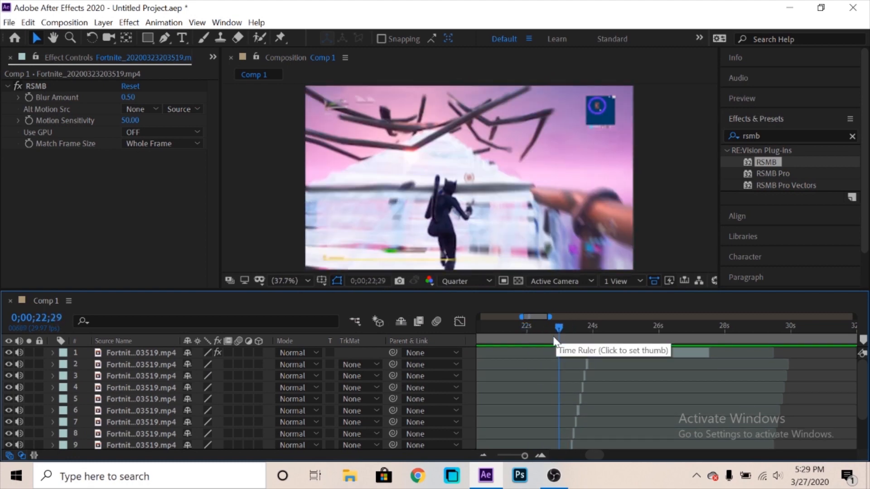
pyautogui.click(552, 338)
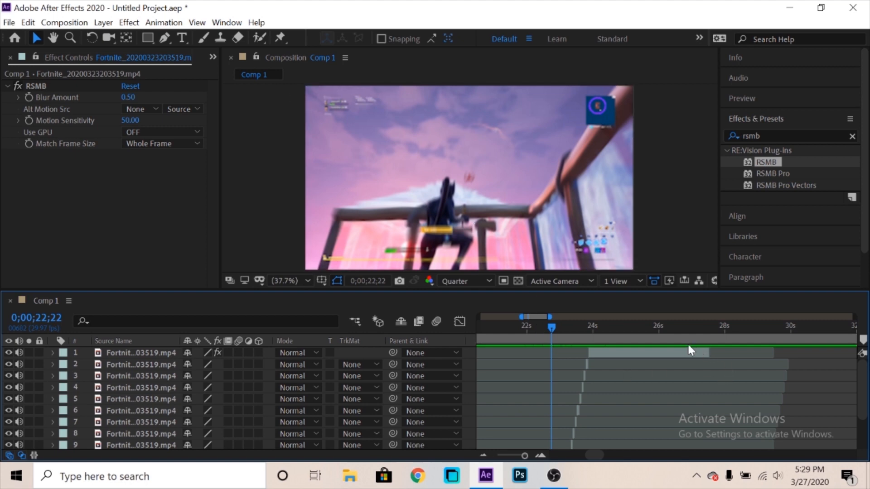
# Step: Move the current time to the last gameplay clip's final frame at 0;00;27;15 and copy that timecode
pyautogui.click(675, 334)
pyautogui.moveTo(675, 335); pyautogui.dragTo(708, 330)
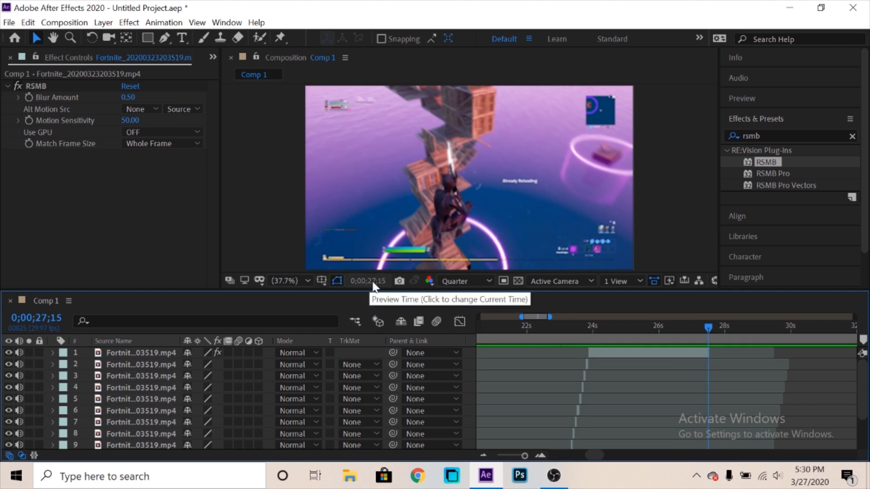
pyautogui.moveTo(711, 328)
pyautogui.mouseDown()
pyautogui.moveTo(719, 338)
pyautogui.moveTo(822, 334)
pyautogui.moveTo(709, 337)
pyautogui.mouseUp()
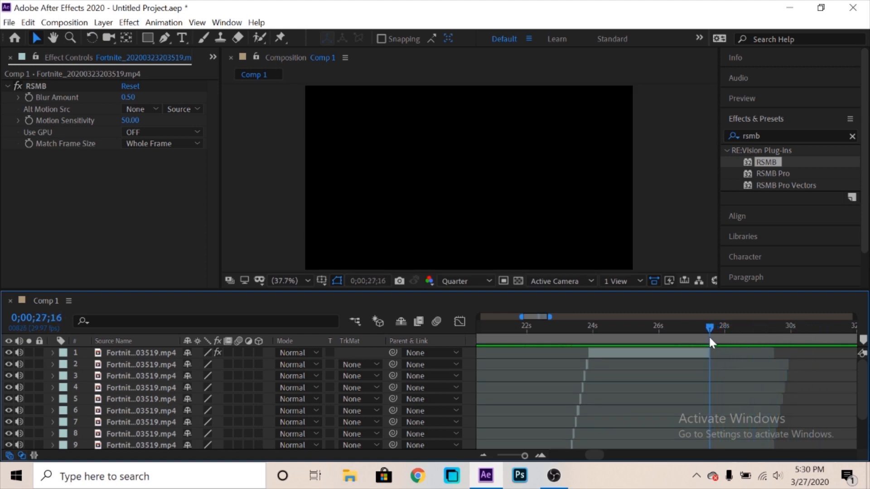
pyautogui.moveTo(708, 335); pyautogui.dragTo(708, 339)
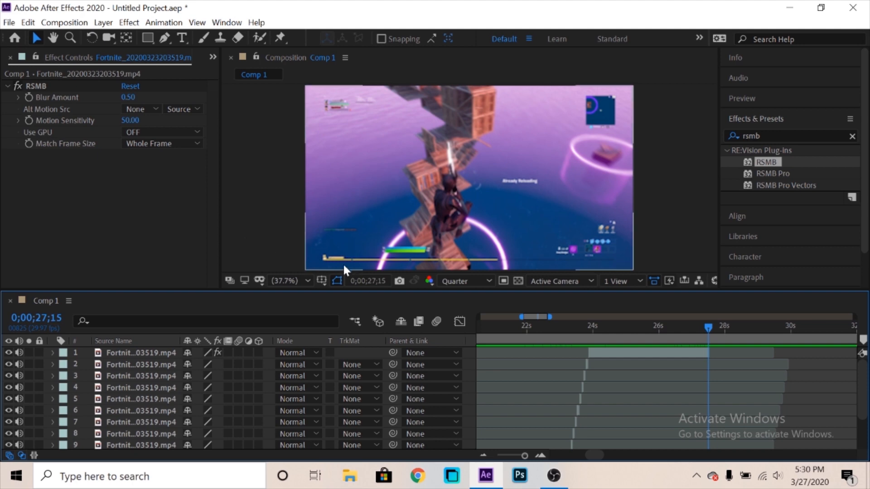
pyautogui.click(365, 280)
pyautogui.hotkey('ctrl', 'c')
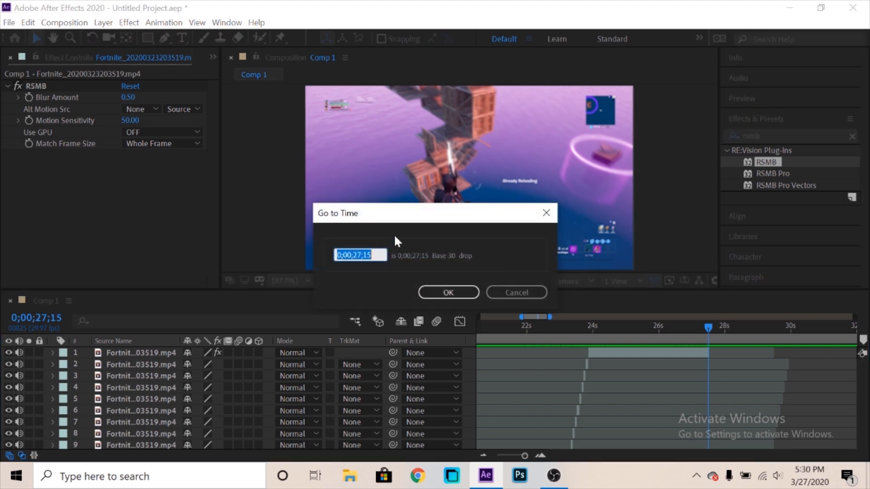
pyautogui.press('Return')
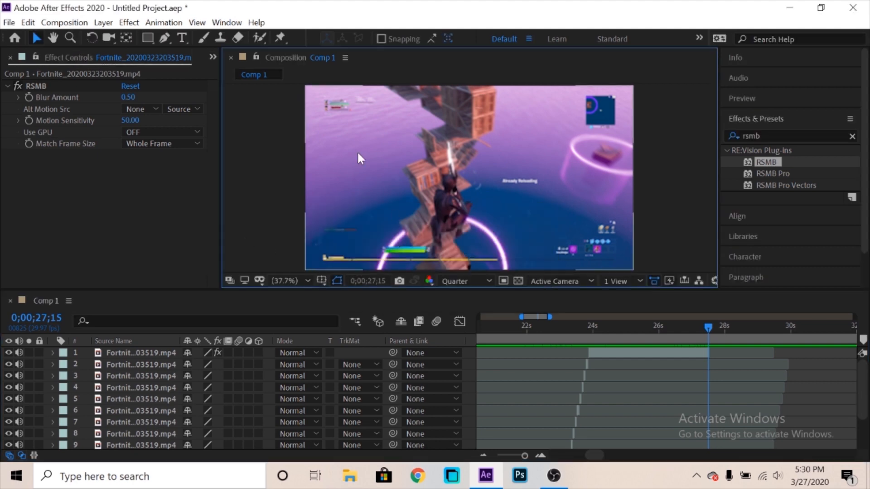
# Step: Set the duration of Comp 1 to the copied timecode 0;00;27;15
pyautogui.click(84, 24)
pyautogui.click(93, 54)
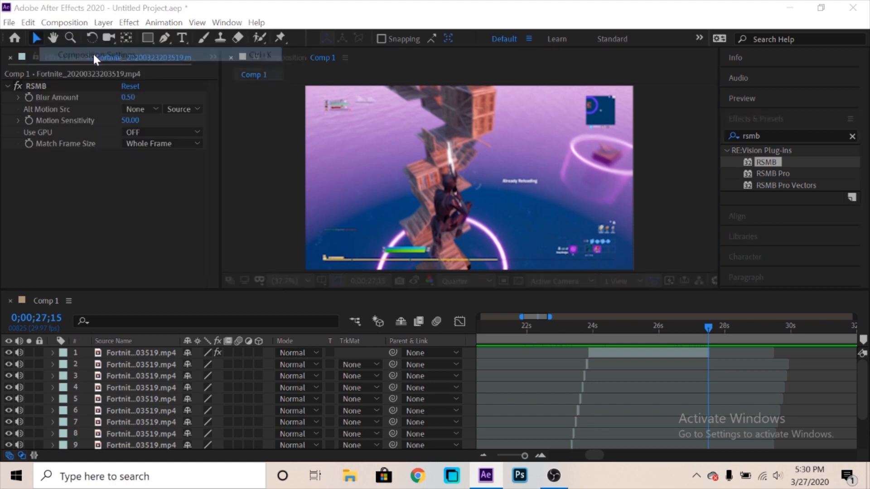
pyautogui.click(282, 289)
pyautogui.moveTo(282, 289); pyautogui.dragTo(218, 295)
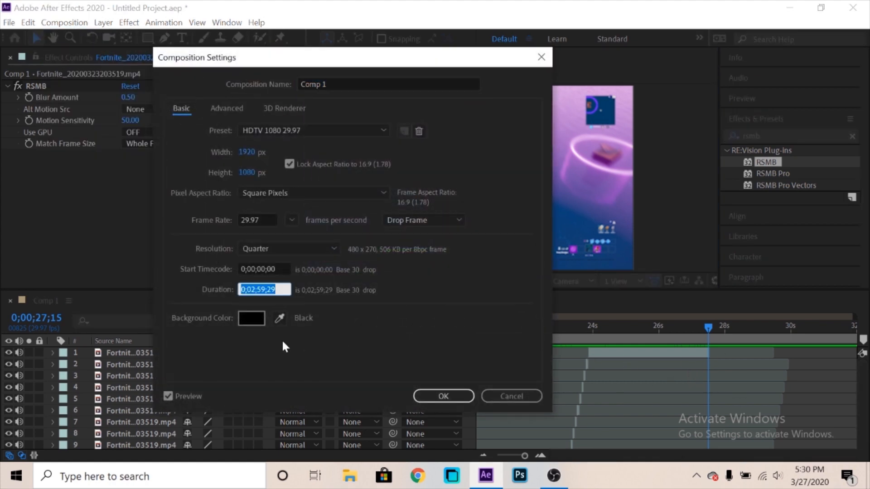
pyautogui.hotkey('ctrl', 'v')
pyautogui.press('Return')
# Step: Check the end of the shortened composition and preview the edit from the start
pyautogui.moveTo(843, 330); pyautogui.dragTo(832, 335)
pyautogui.press('space')
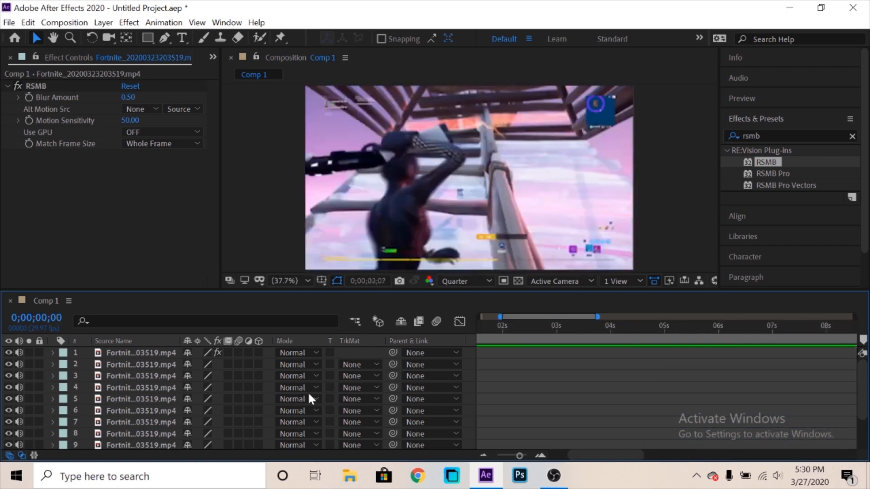
pyautogui.press('space')
# Step: Send Comp 1 to the Adobe Media Encoder queue and open the H.264 export settings
pyautogui.click(65, 23)
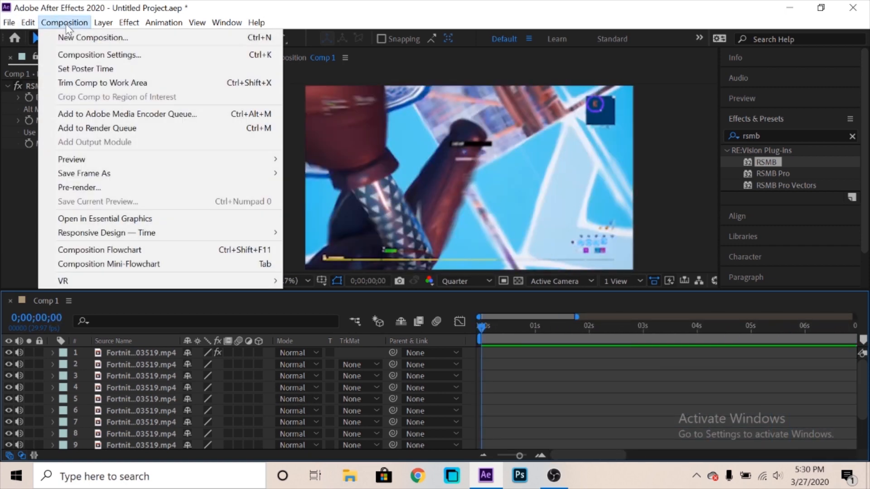
pyautogui.click(149, 116)
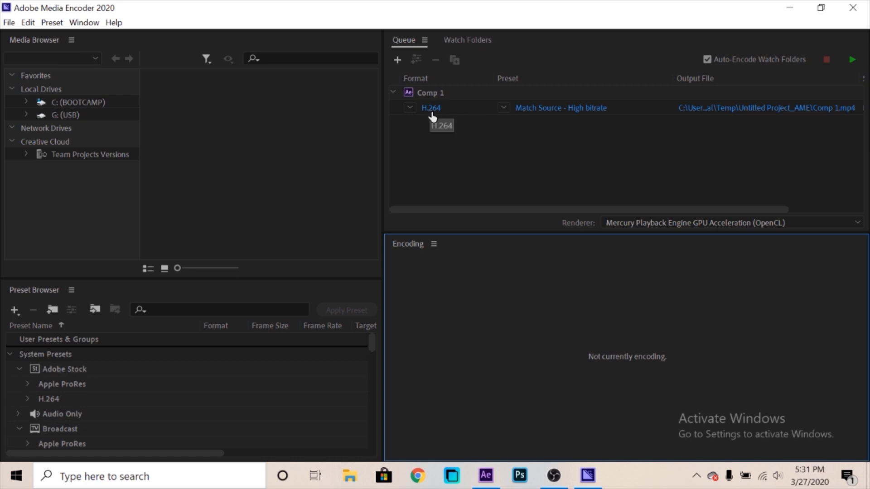
pyautogui.click(431, 111)
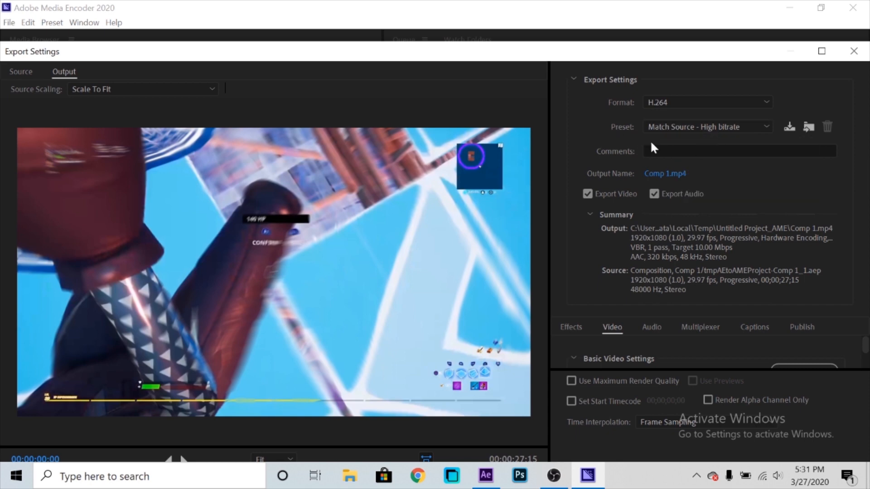
# Step: Set the export's output file to "video example" on the Desktop
pyautogui.click(660, 175)
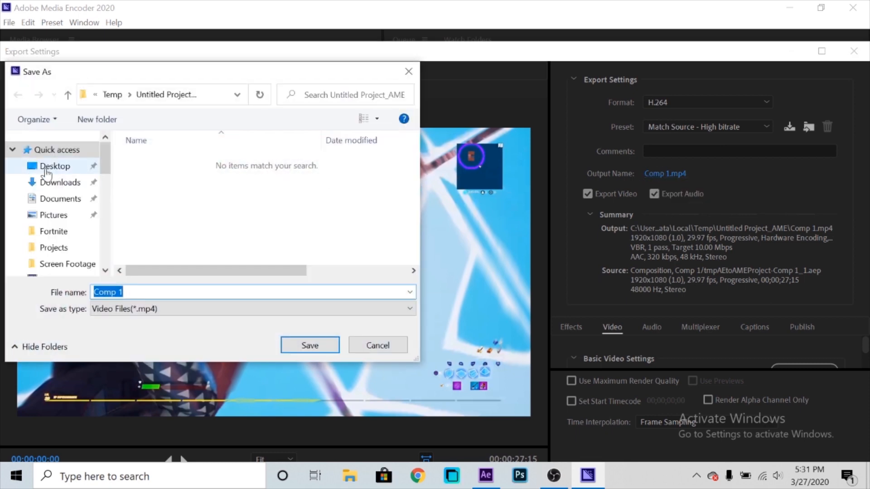
pyautogui.click(47, 170)
pyautogui.doubleClick(249, 293)
pyautogui.moveTo(131, 292); pyautogui.dragTo(29, 295)
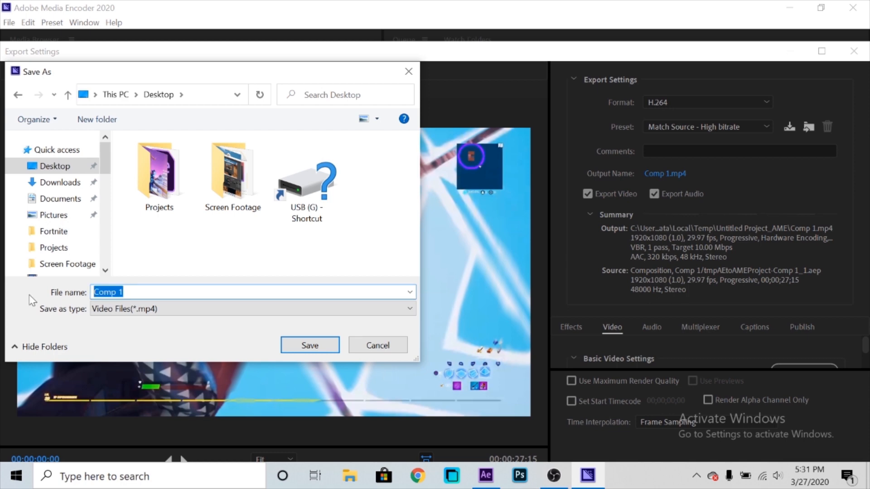
pyautogui.write('video pr')
pyautogui.press('BackSpace')
pyautogui.press('BackSpace')
pyautogui.write('example')
pyautogui.press('Return')
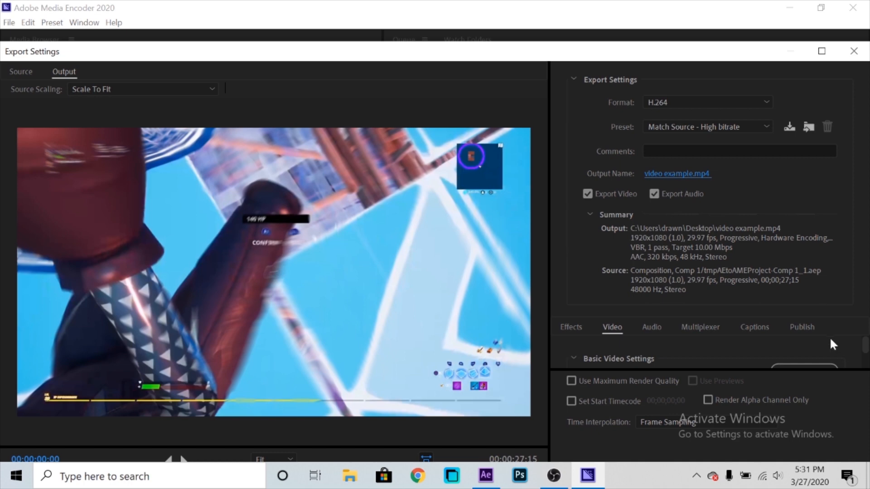
# Step: Maximize the export settings window and set the bitrate encoding to CBR
pyautogui.scroll(-3, 863, 353)
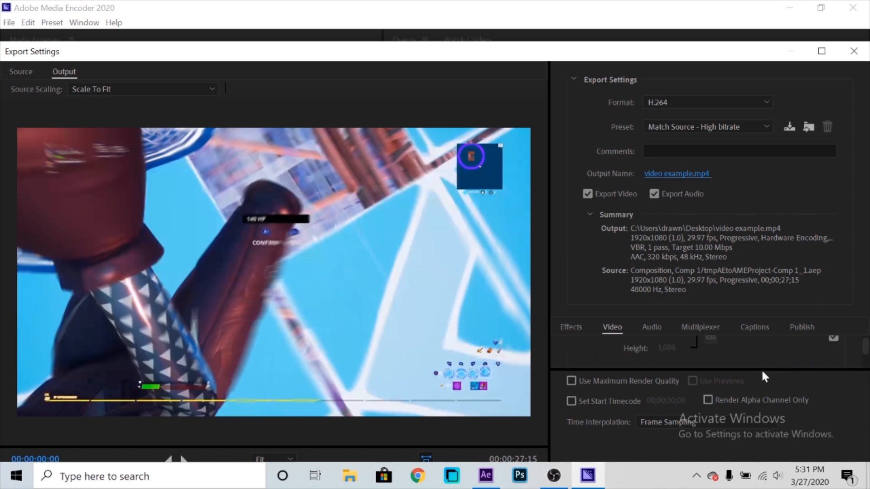
pyautogui.moveTo(631, 57); pyautogui.dragTo(623, 1)
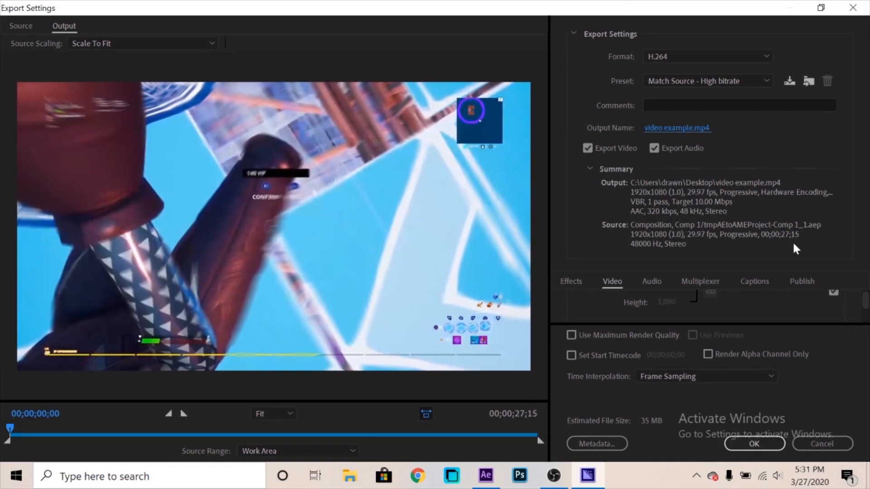
pyautogui.scroll(-3, 864, 304)
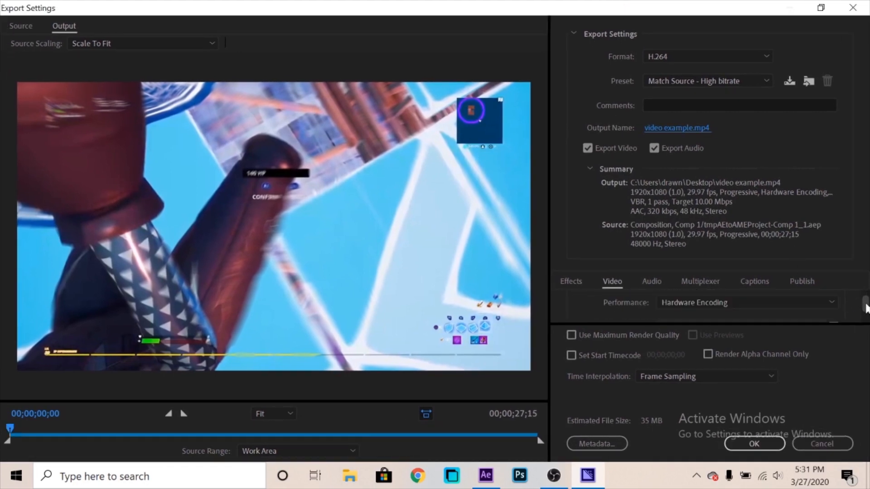
pyautogui.scroll(-1, 865, 309)
pyautogui.moveTo(865, 311); pyautogui.dragTo(865, 315)
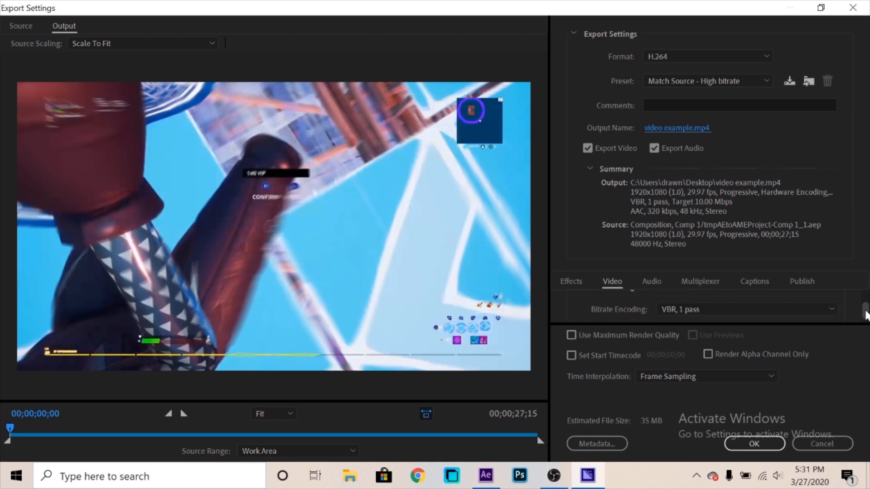
pyautogui.click(738, 312)
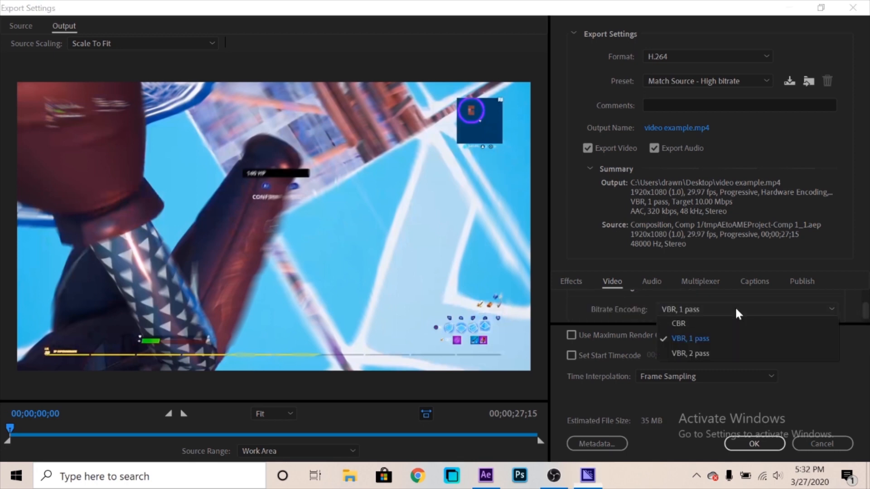
pyautogui.click(702, 323)
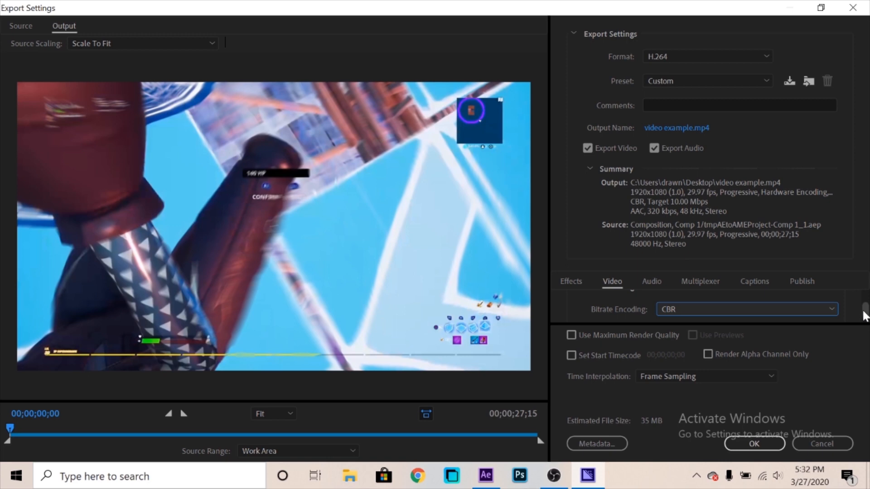
# Step: Set the target bitrate to 30 Mbps, accept the export settings and start encoding the queue
pyautogui.moveTo(864, 314); pyautogui.dragTo(865, 315)
pyautogui.scroll(-2, 865, 315)
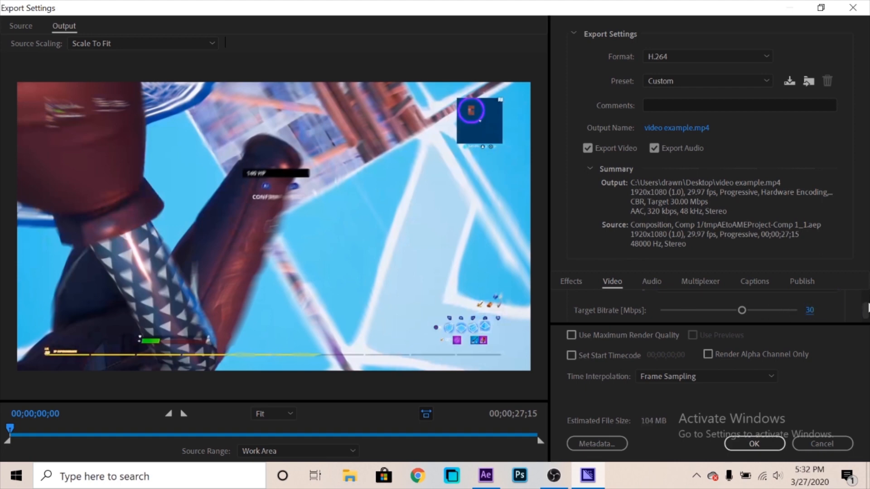
pyautogui.moveTo(867, 310); pyautogui.dragTo(867, 313)
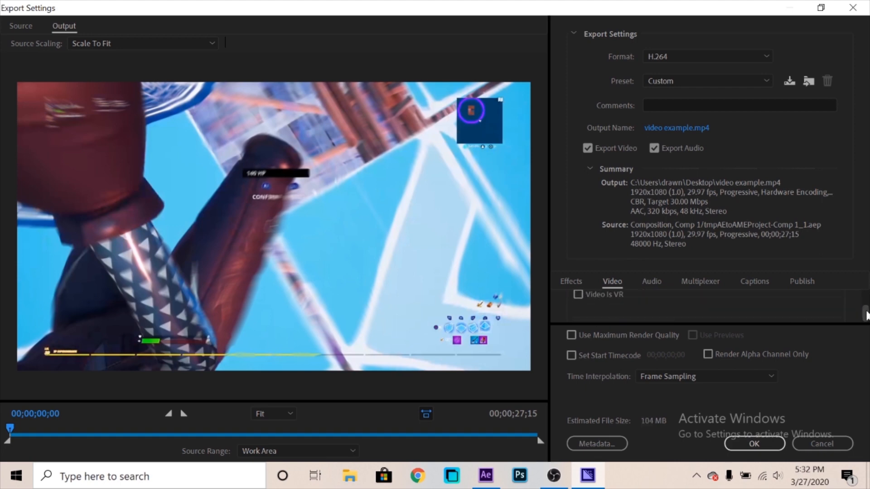
pyautogui.click(754, 443)
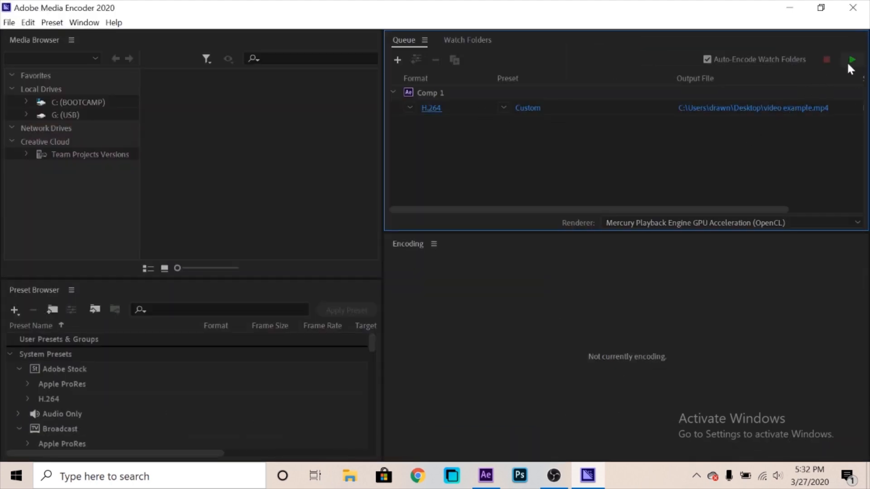
pyautogui.click(851, 59)
# Step: Close Media Encoder and After Effects without saving the project
pyautogui.click(852, 8)
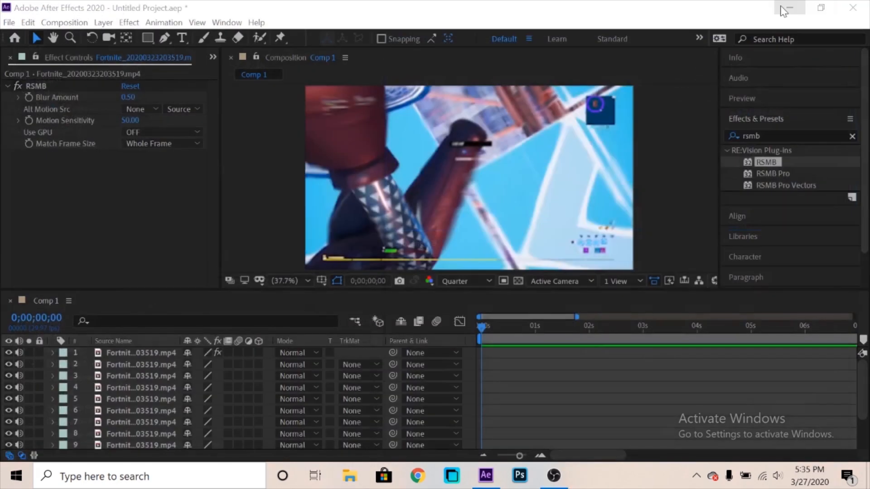
pyautogui.click(852, 8)
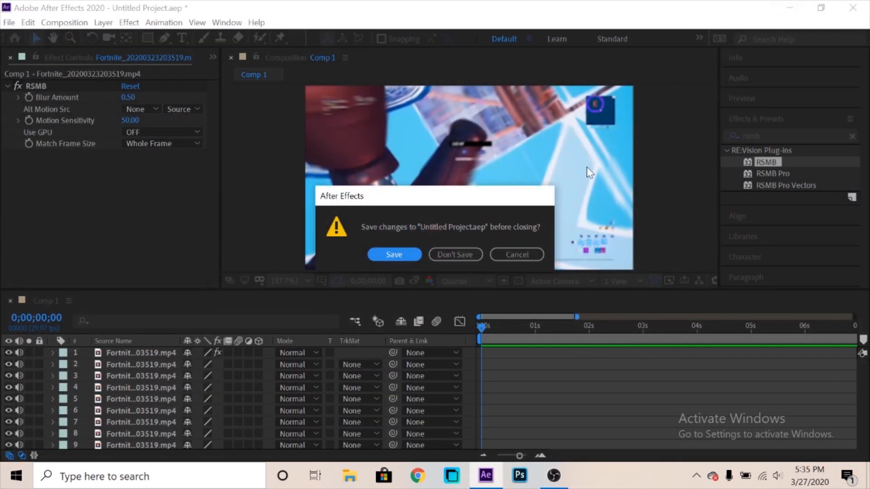
pyautogui.click(447, 254)
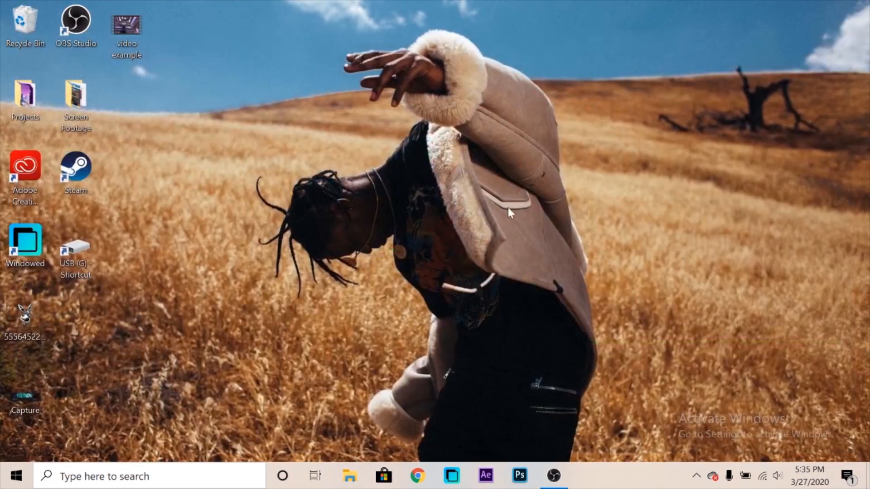
# Step: Play the exported "video example" file from the desktop and close the video player
pyautogui.doubleClick(127, 31)
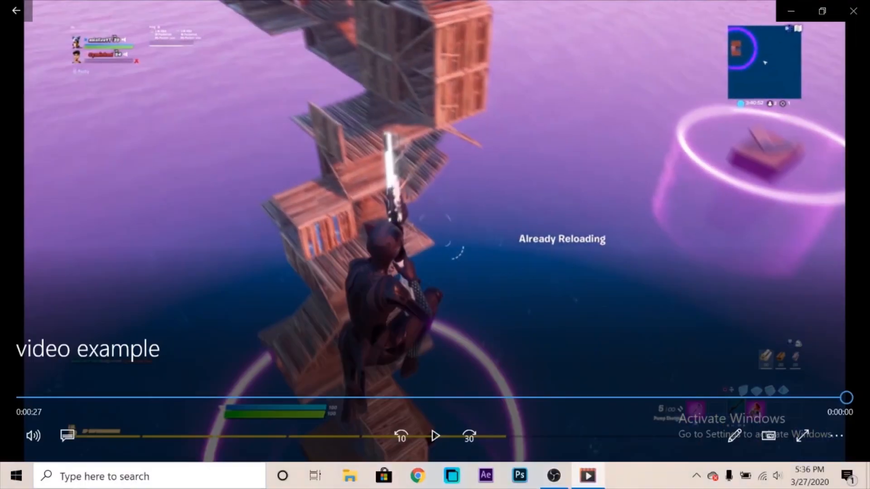
pyautogui.click(853, 11)
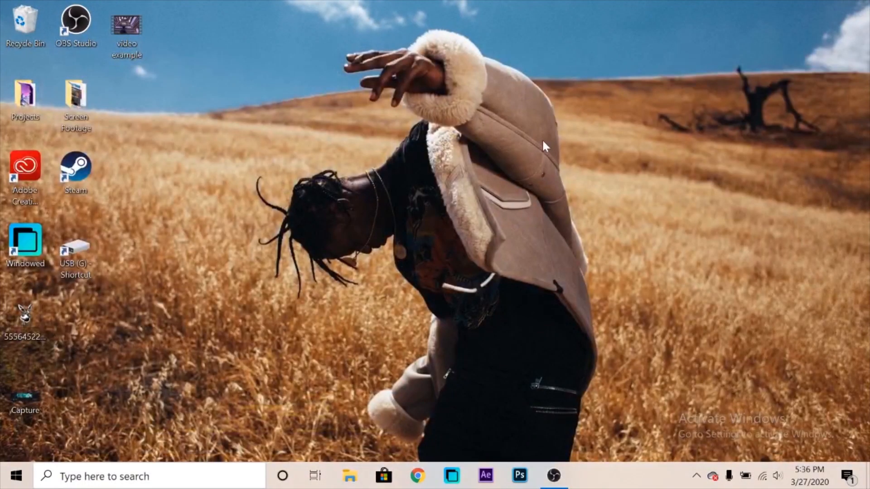